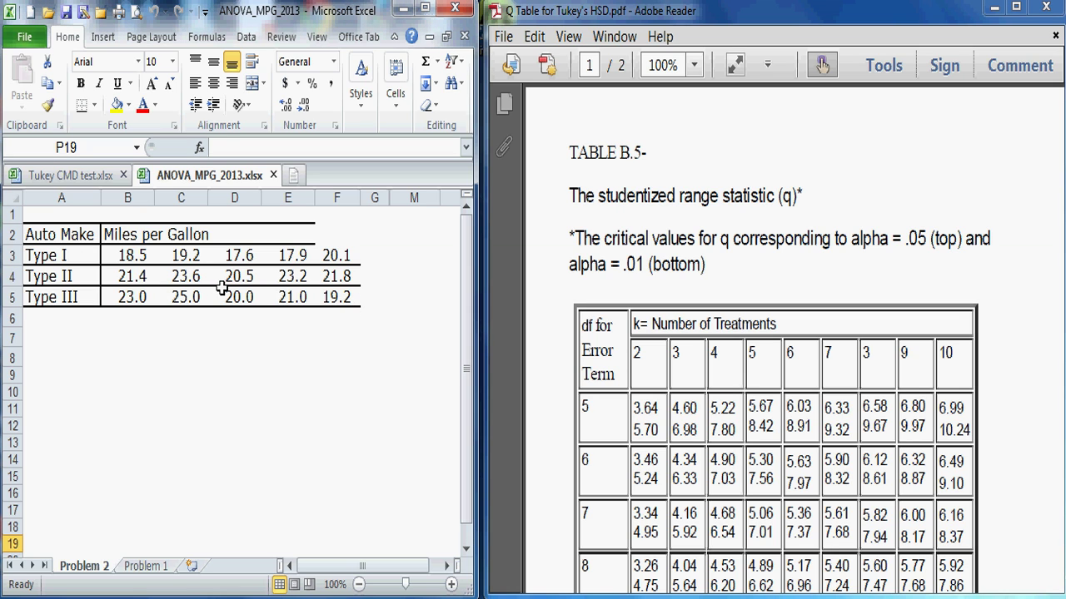
Copy the Type I to Type III mileage data in A3:F5 and paste it transposed as values starting at cell A8
drag(340, 296, 60, 256)
click(50, 84)
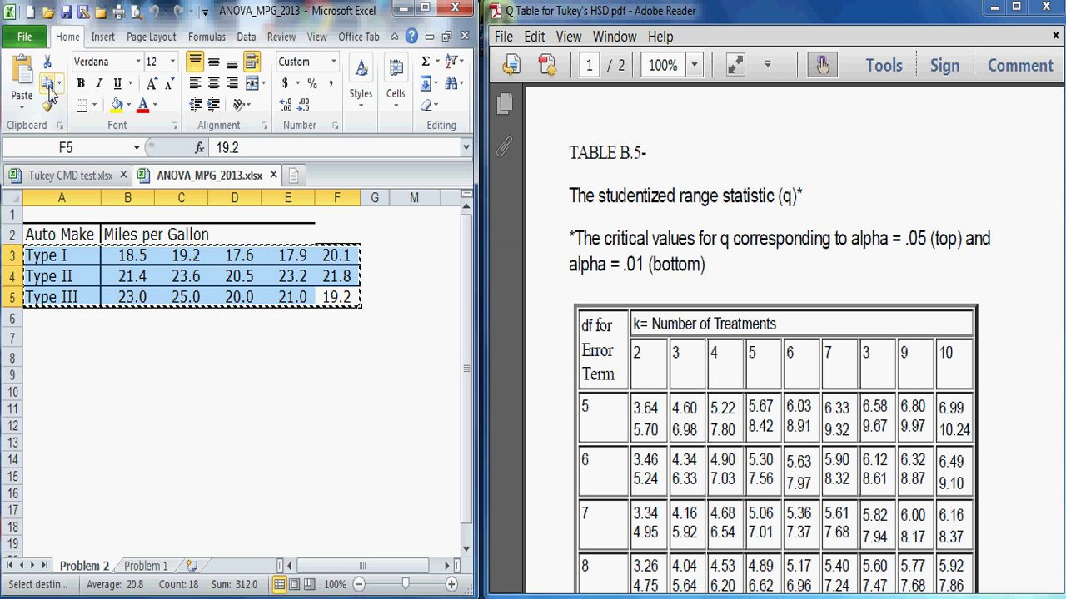
click(73, 358)
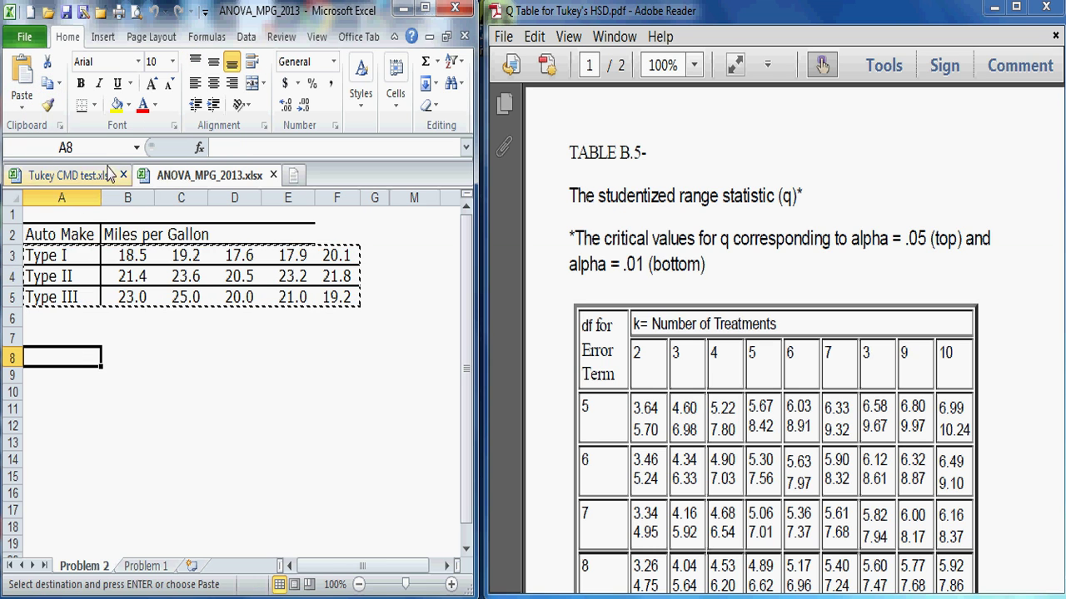
click(21, 112)
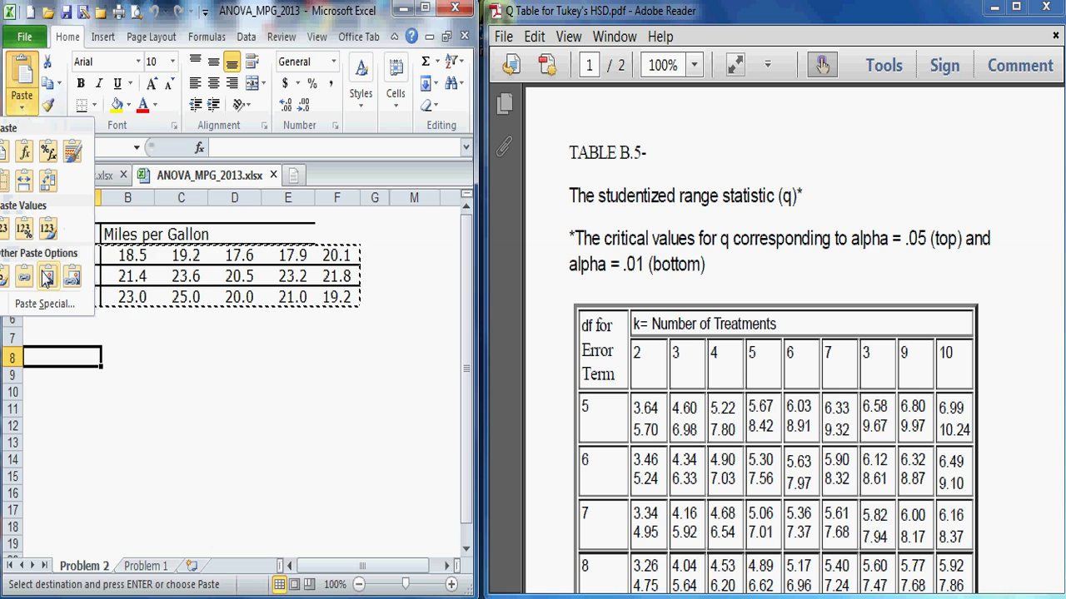
click(38, 304)
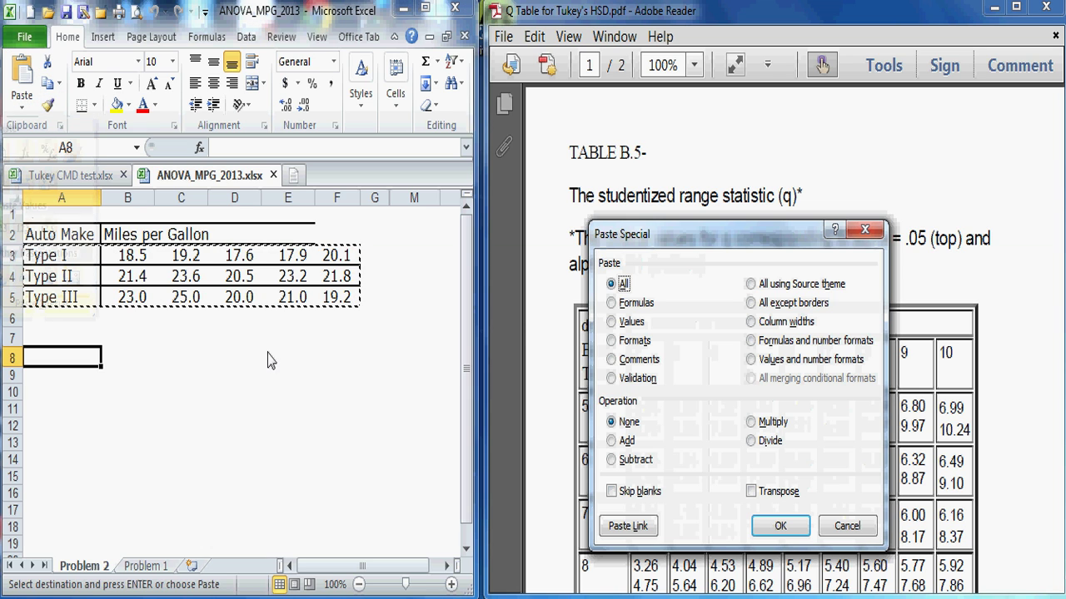
click(623, 323)
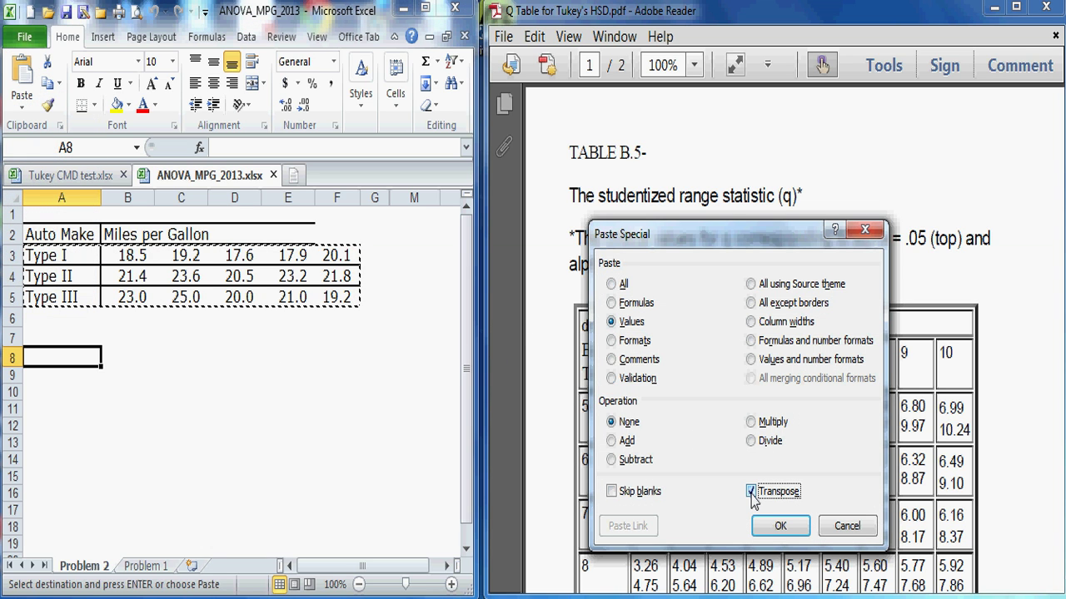
click(781, 525)
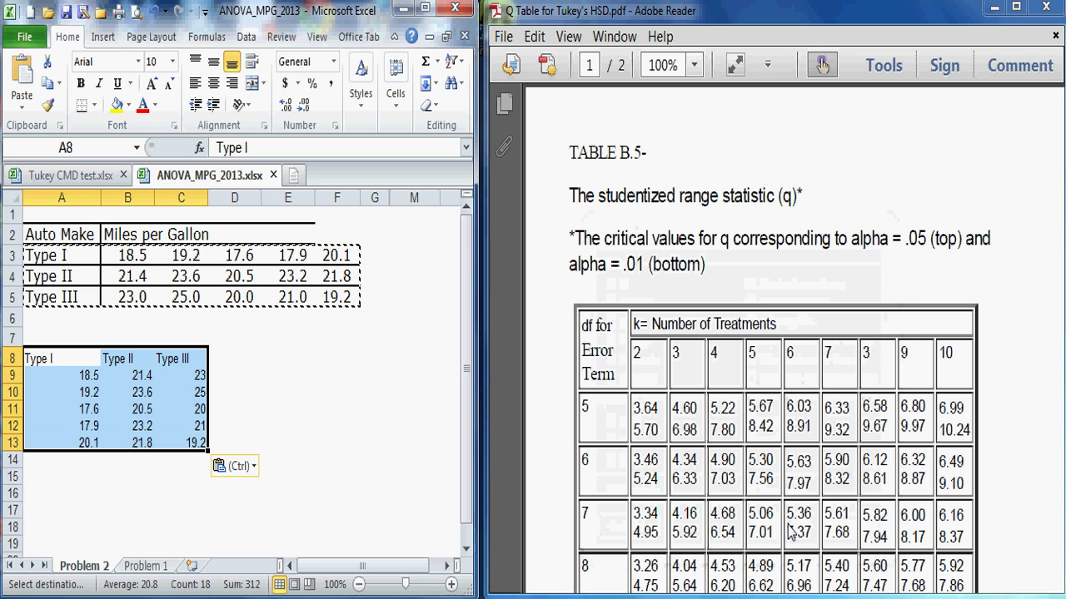
click(331, 430)
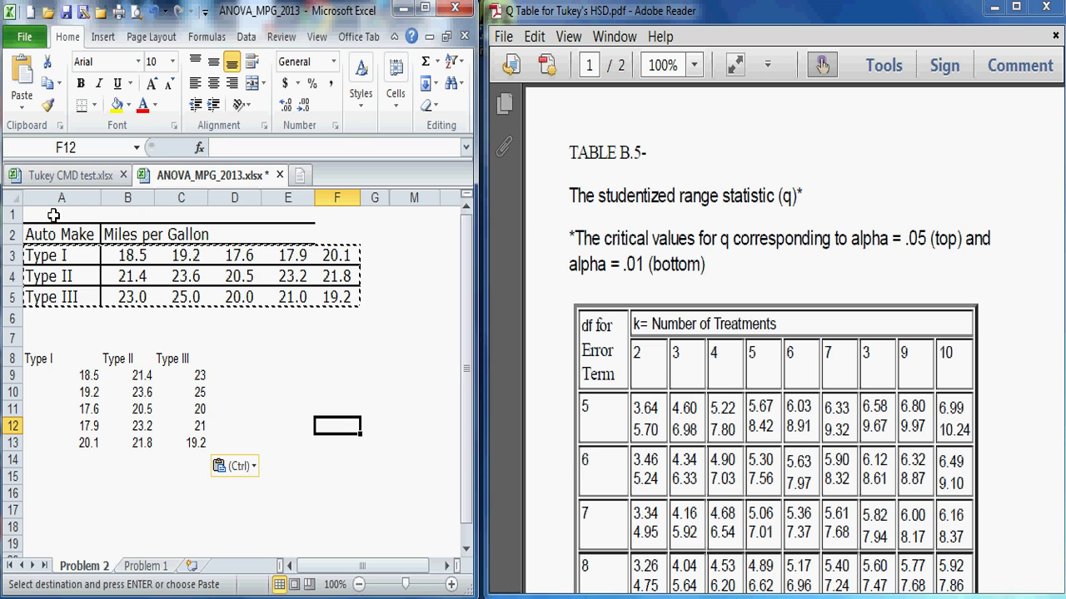
Run Anova: Single Factor on A8:C13, grouped by columns with labels in the first row, alpha 0.05, and output to a new worksheet
click(245, 37)
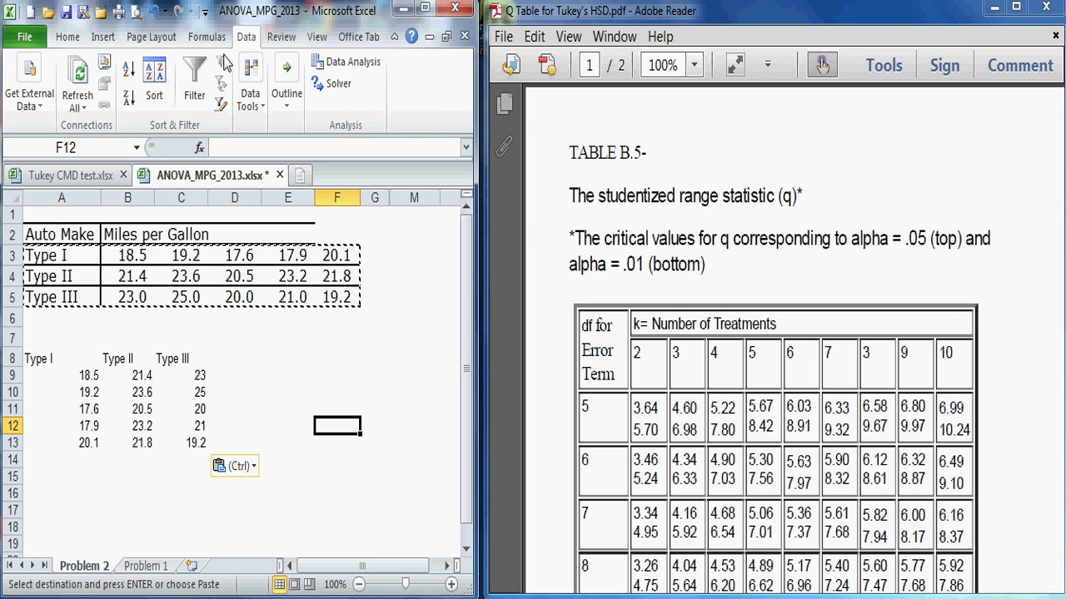
click(346, 67)
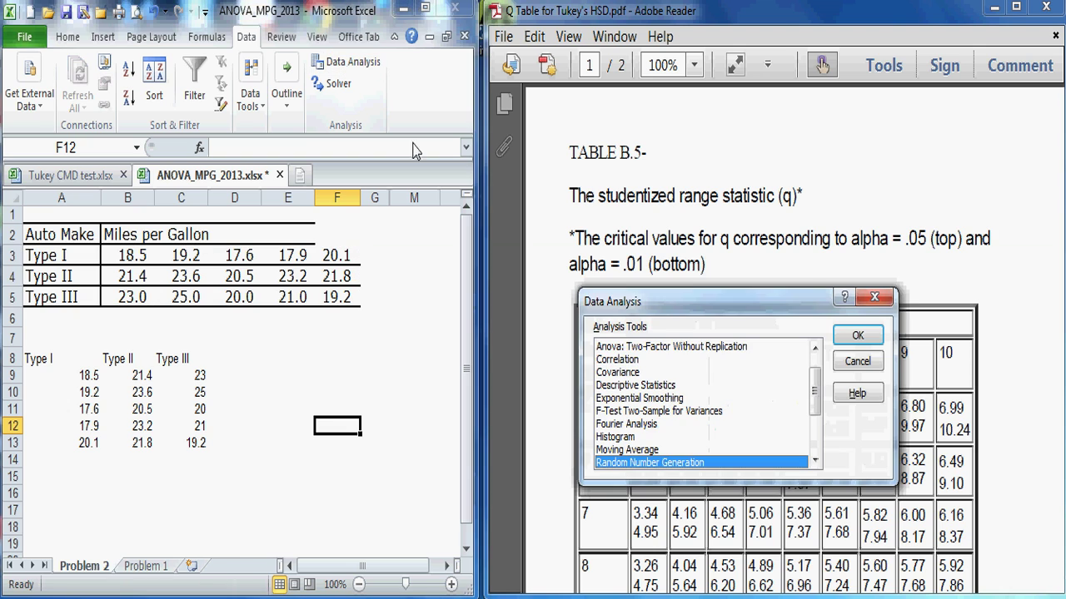
drag(820, 384, 819, 364)
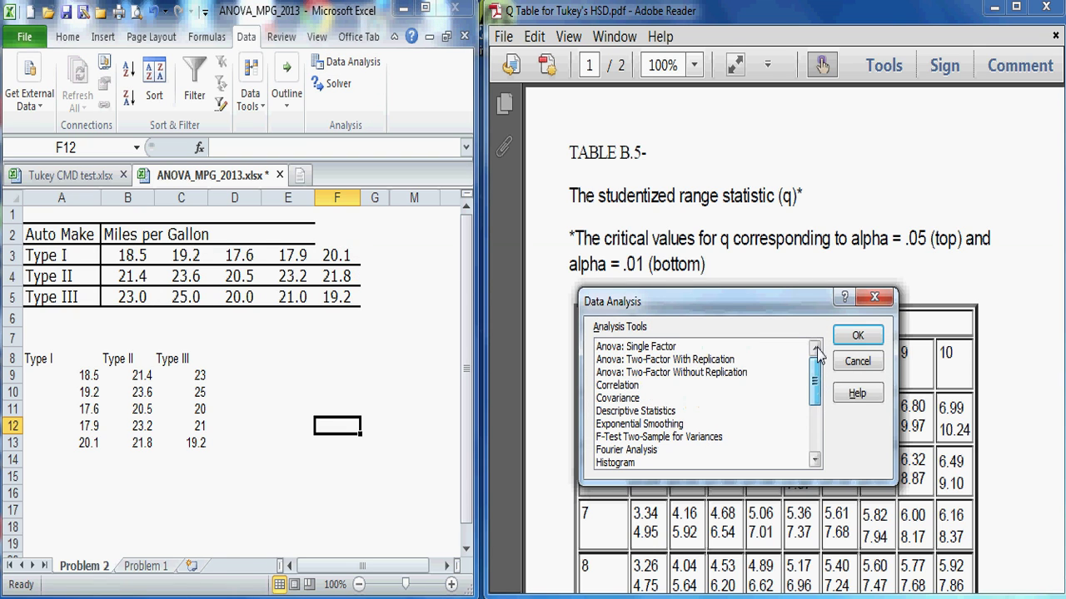
click(635, 346)
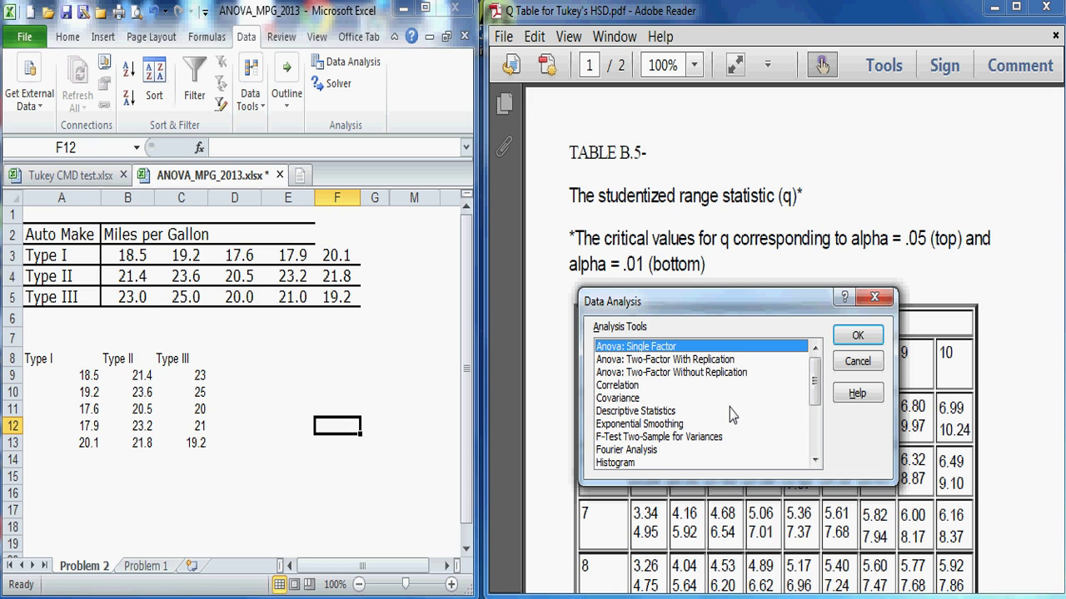
click(857, 335)
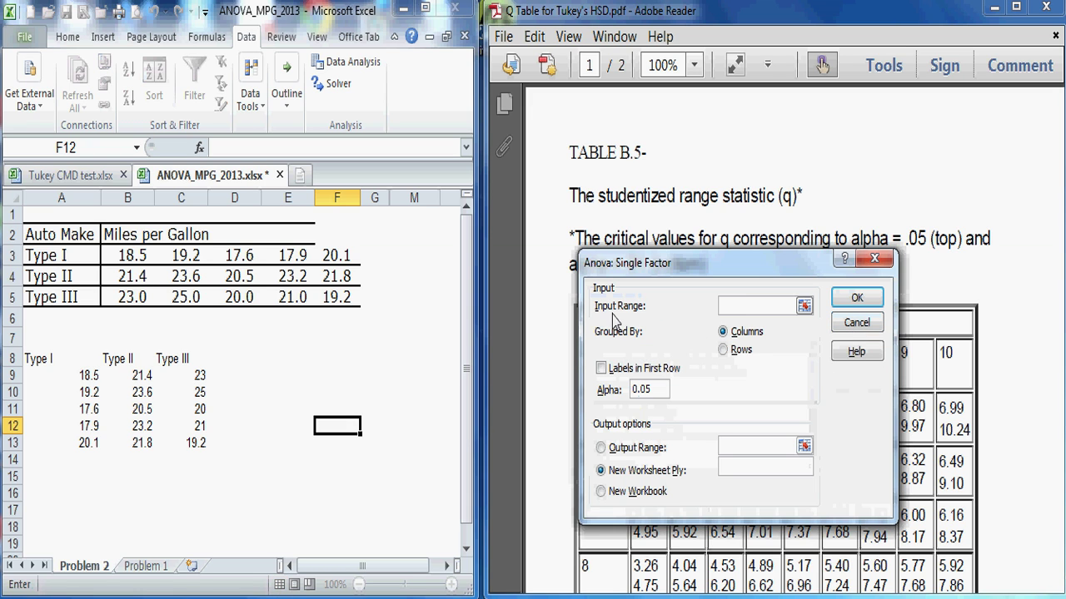
click(804, 307)
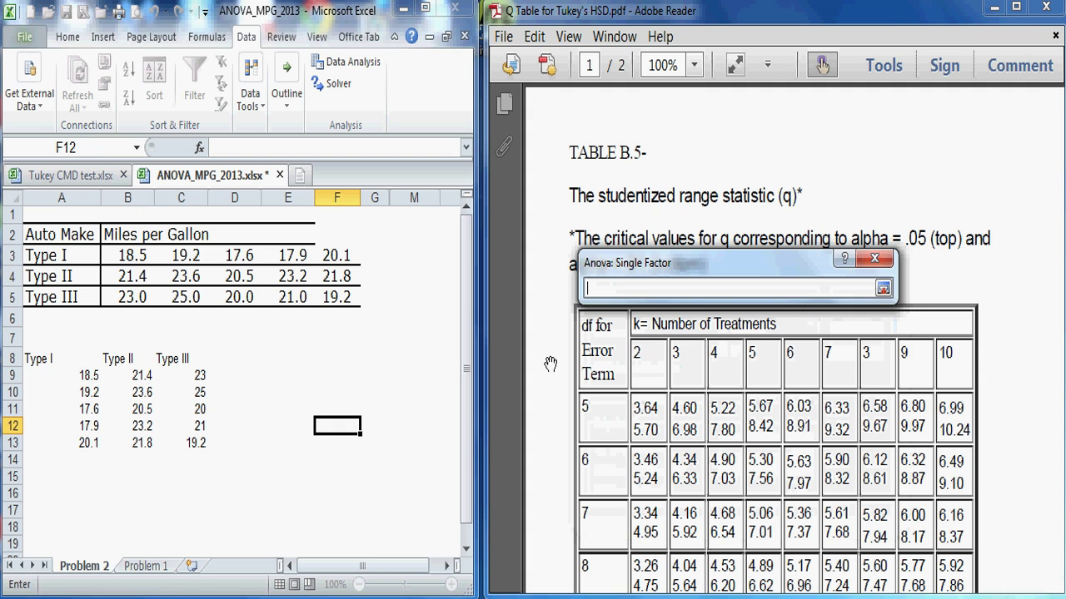
click(184, 442)
drag(184, 441, 52, 357)
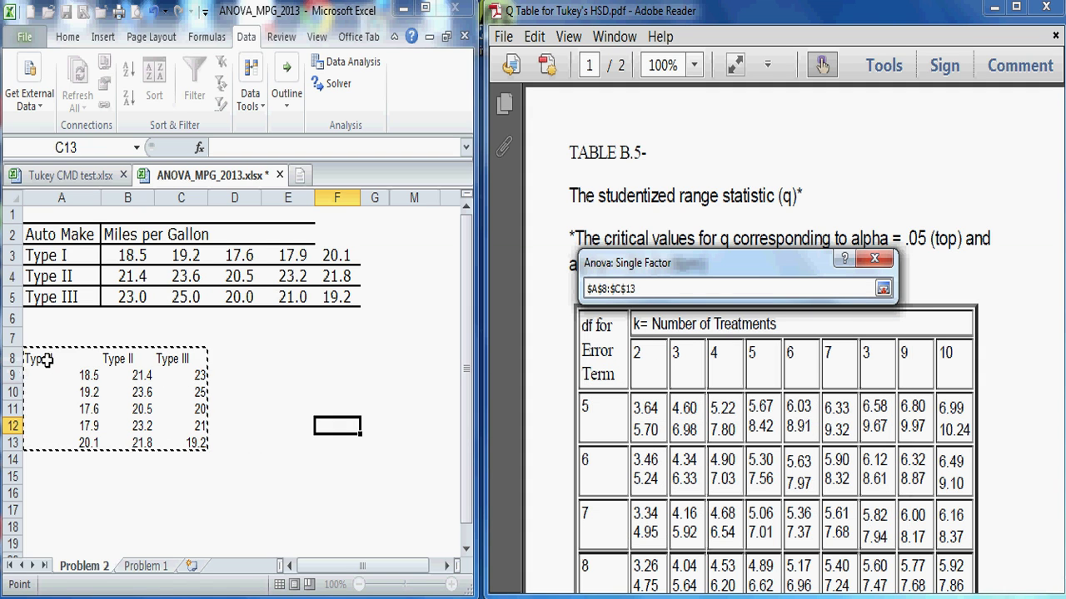
click(882, 288)
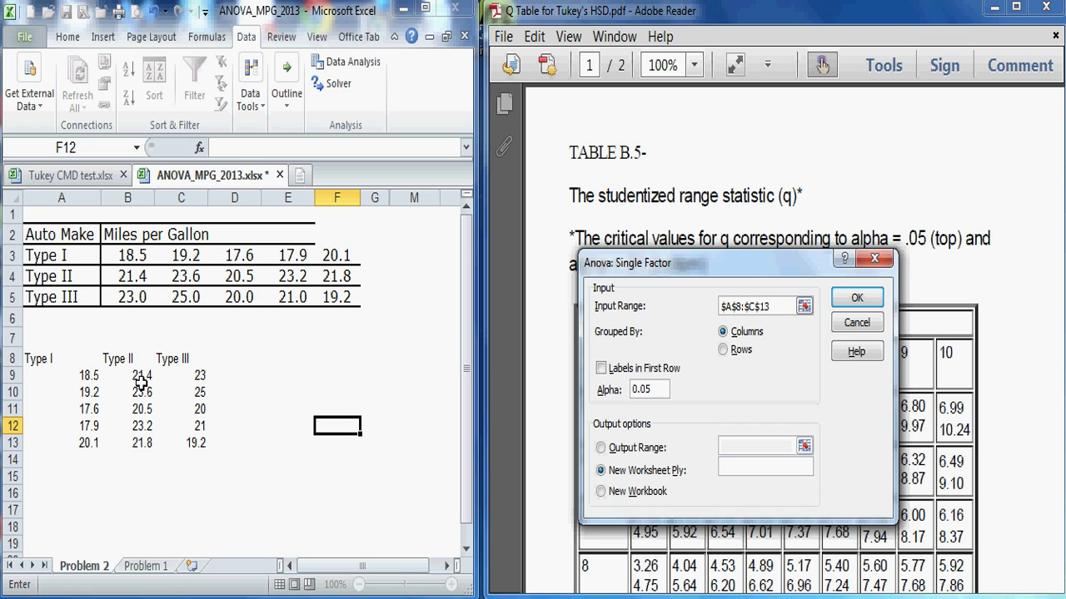
click(601, 368)
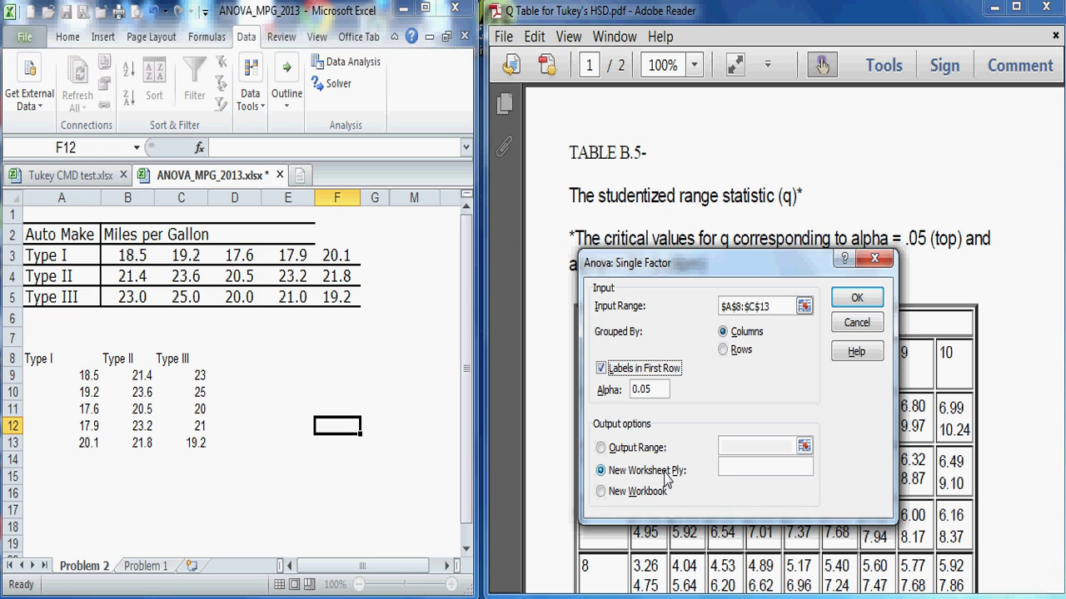
click(858, 300)
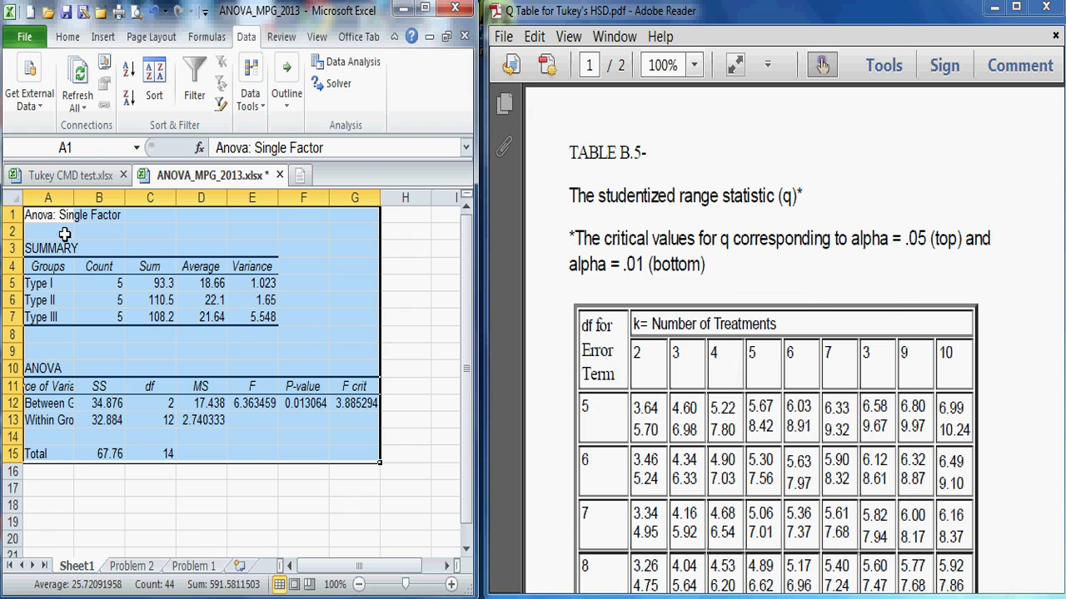
Autofit the widths of columns A to G on the ANOVA results sheet
drag(48, 198, 358, 214)
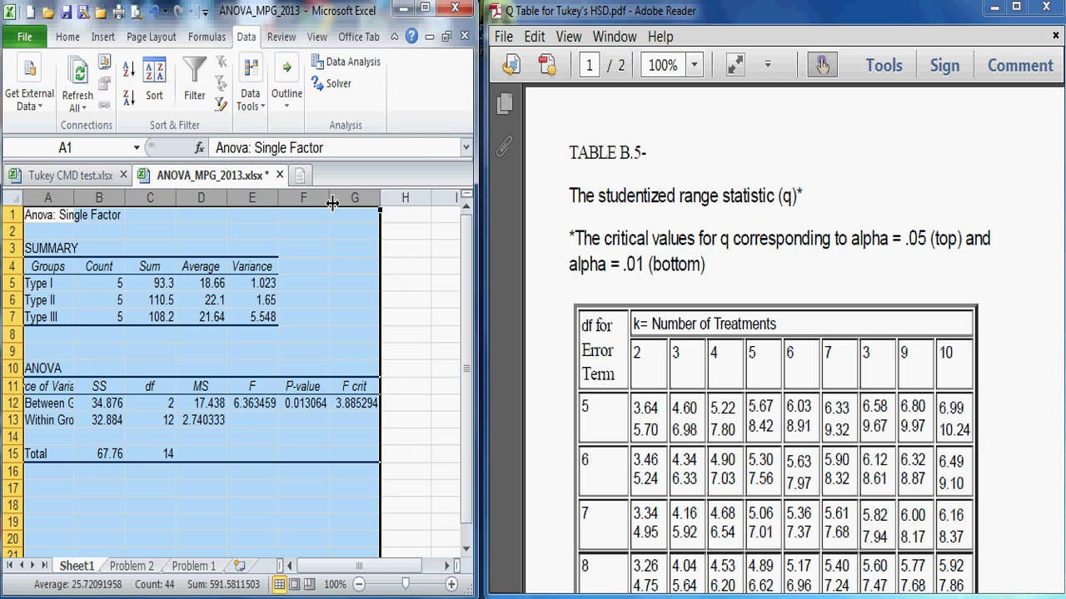
double_click(329, 197)
click(293, 492)
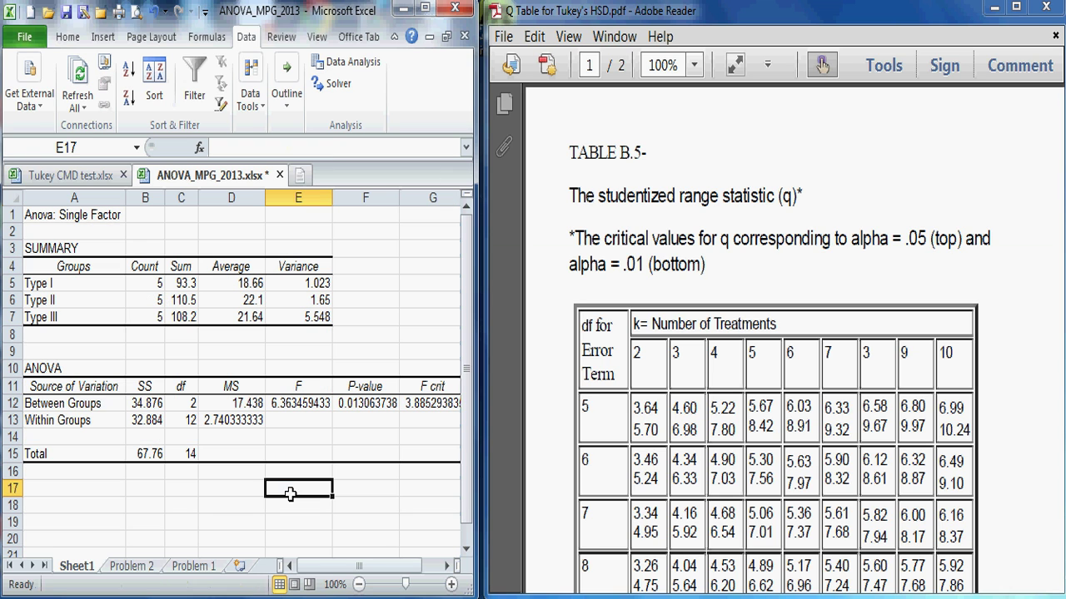
Examine the between-groups F statistic and P-value, plus the Within Groups df and MS, in the ANOVA table
click(297, 403)
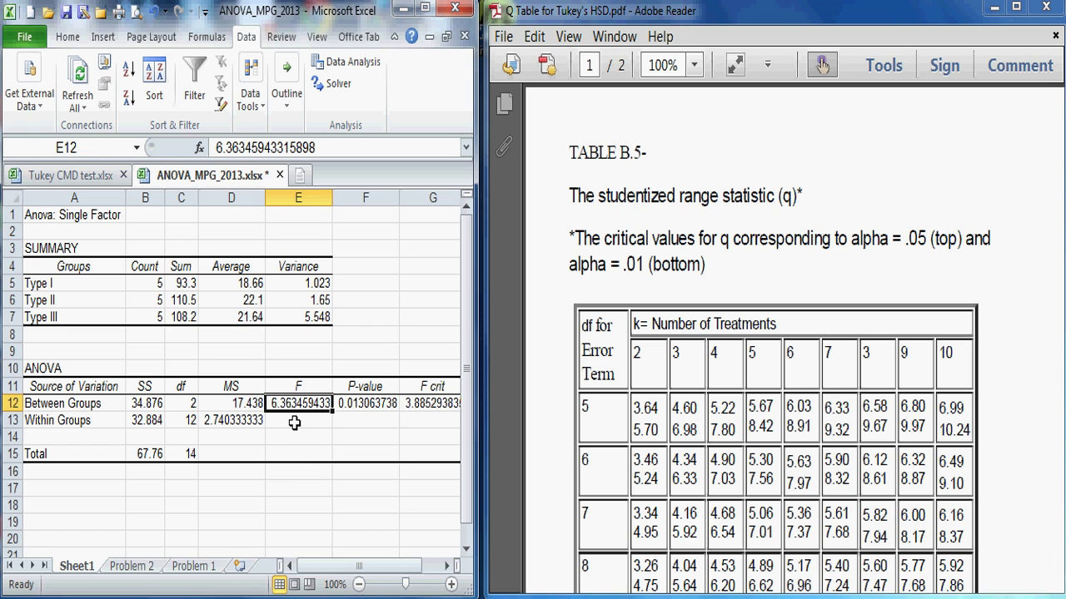
click(367, 403)
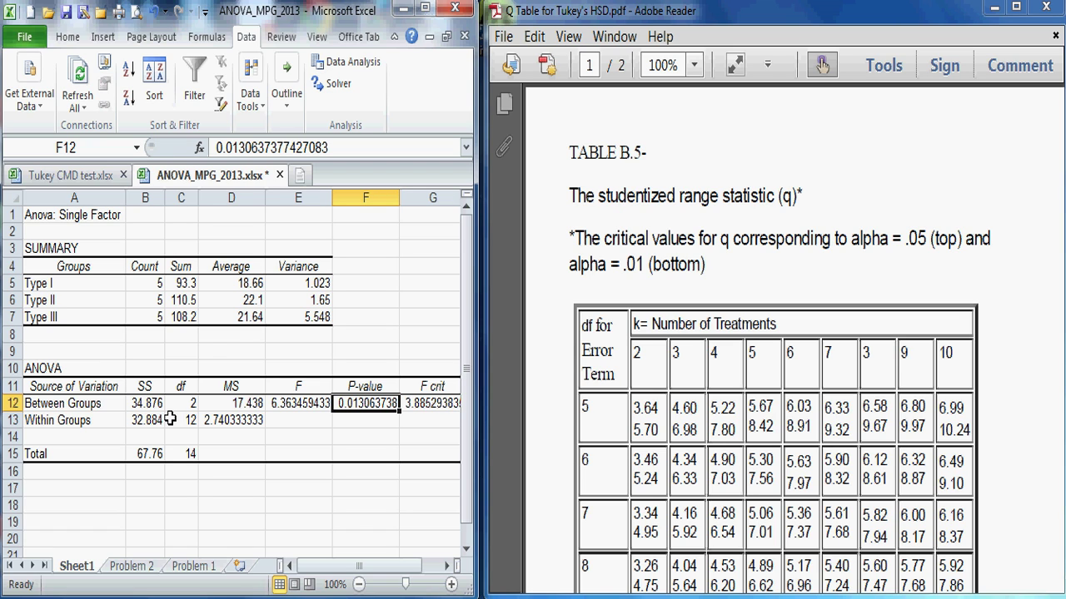
drag(181, 419, 232, 427)
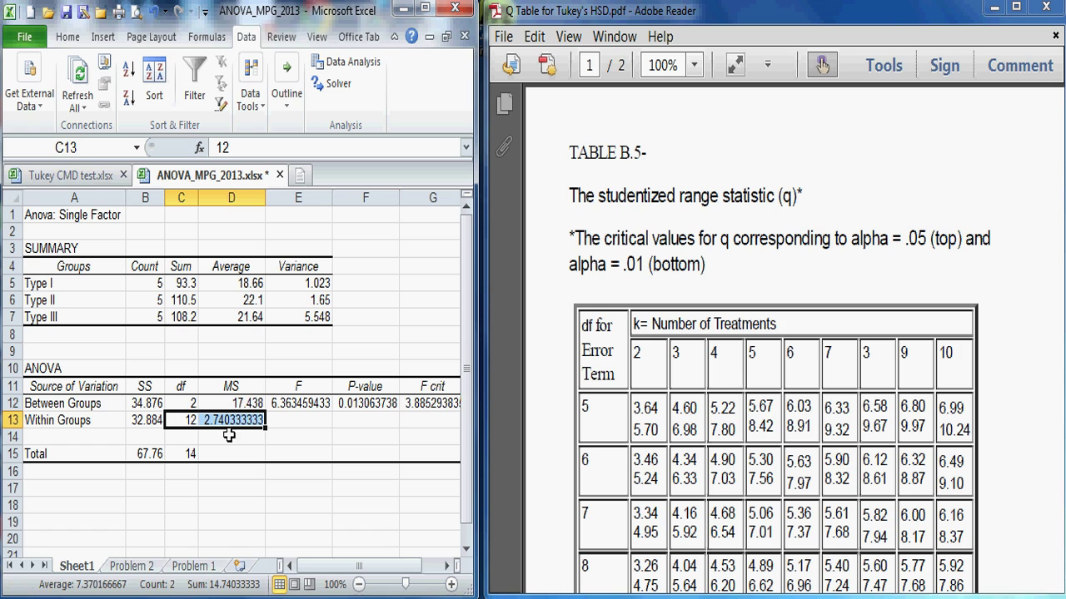
Copy the full Within Groups MS value from D13 and paste it as Unicode text into cell B2 of the Tukey CMD test workbook
click(66, 179)
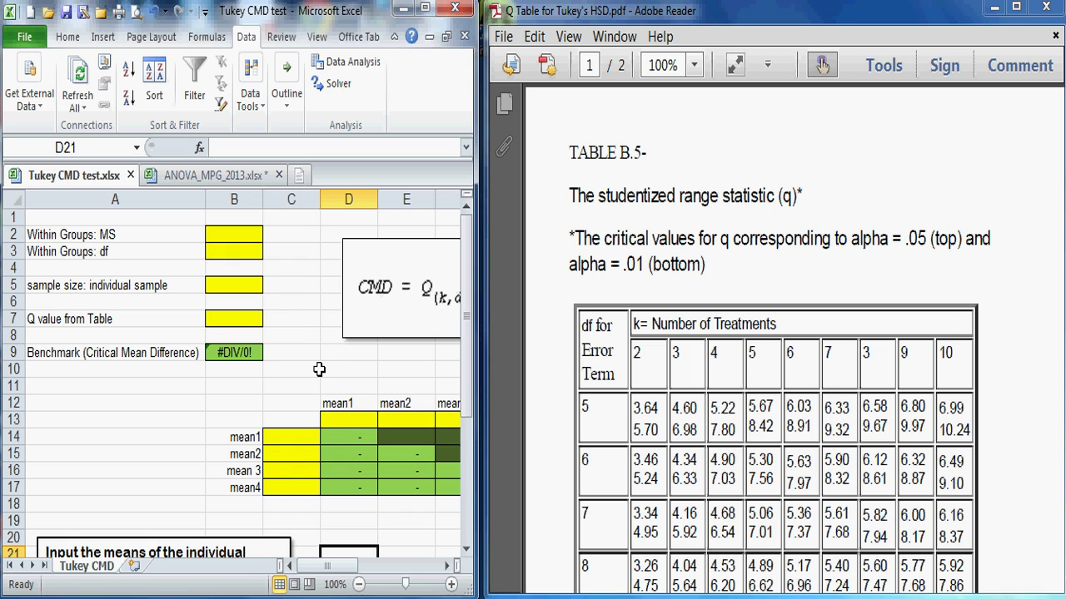
click(227, 176)
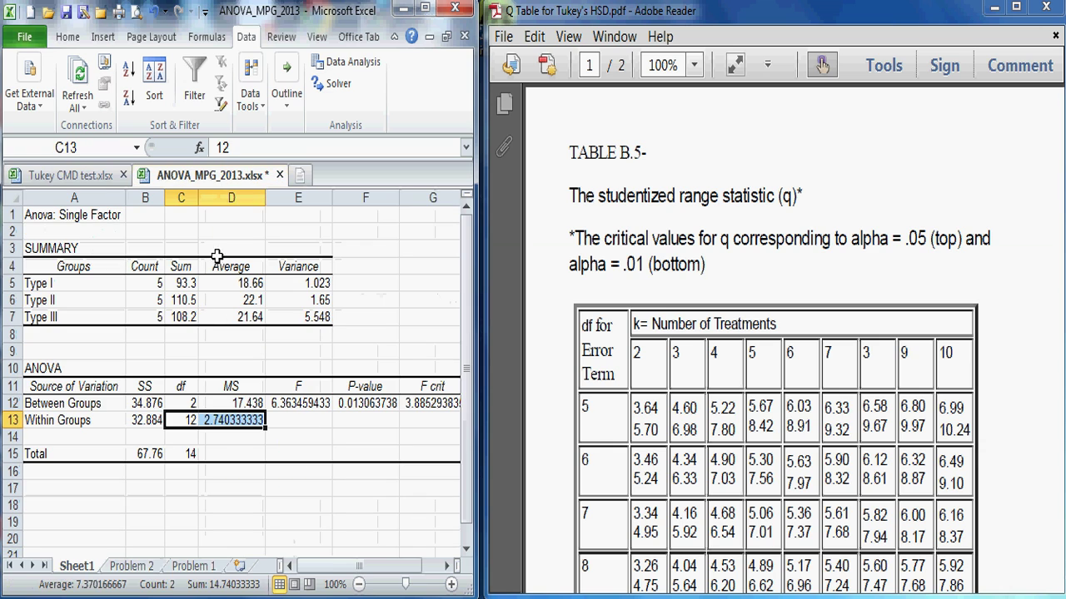
click(236, 421)
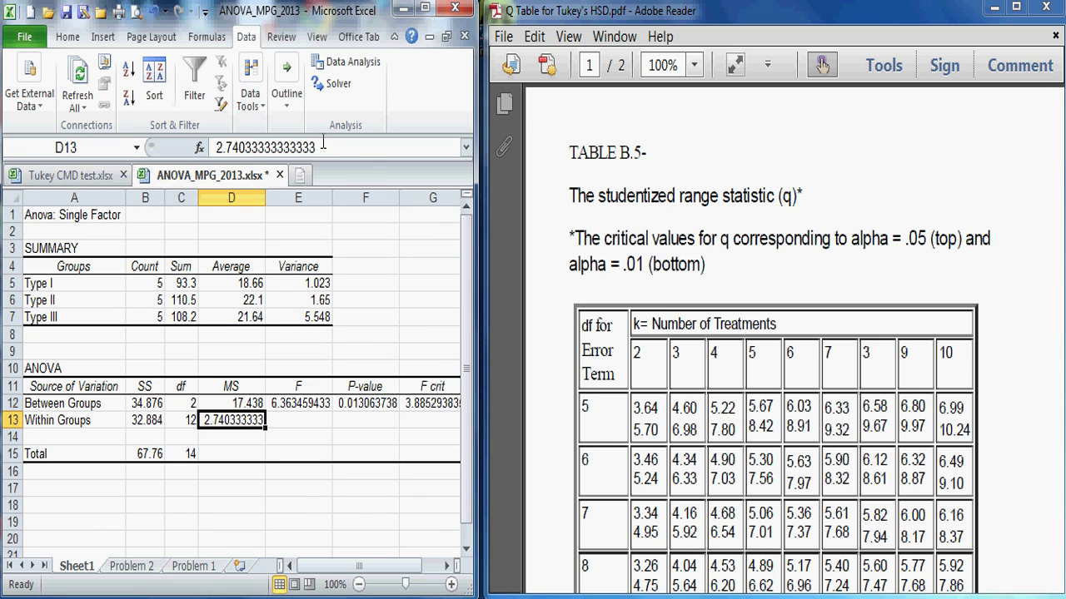
drag(316, 148, 184, 148)
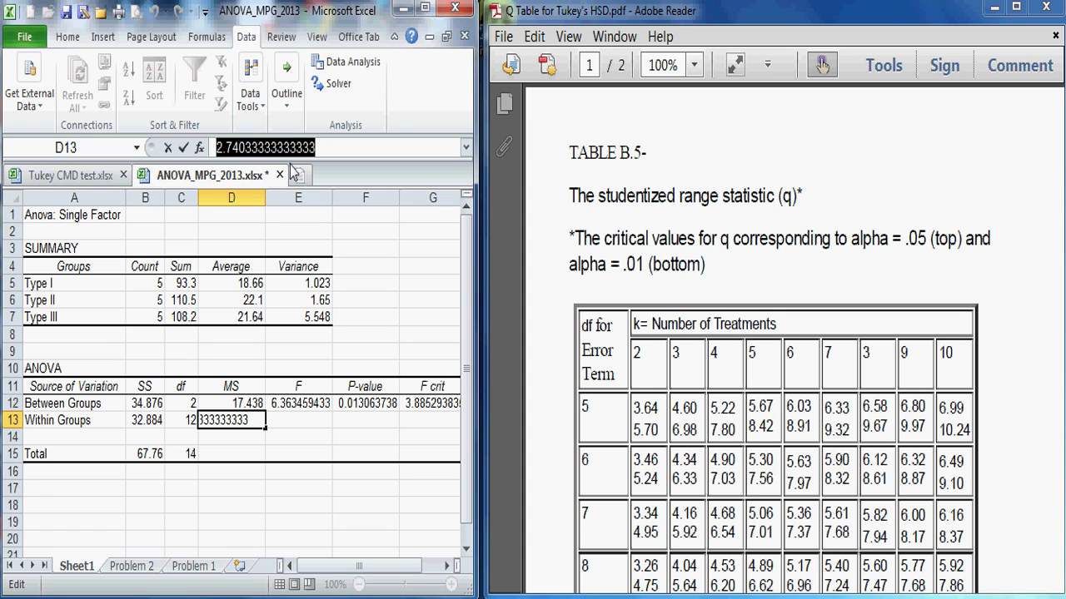
click(63, 39)
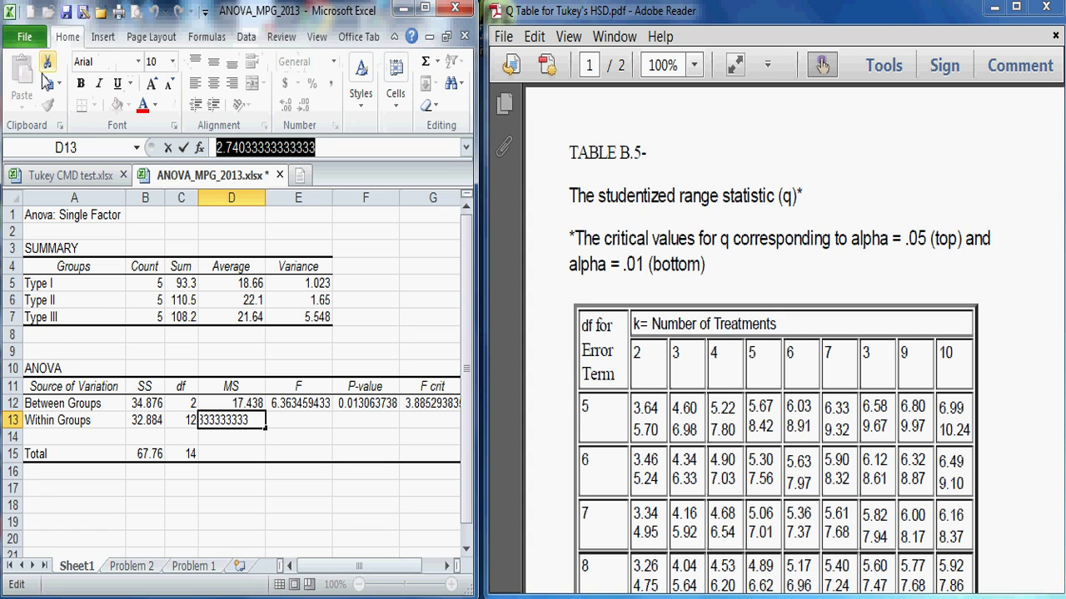
click(48, 82)
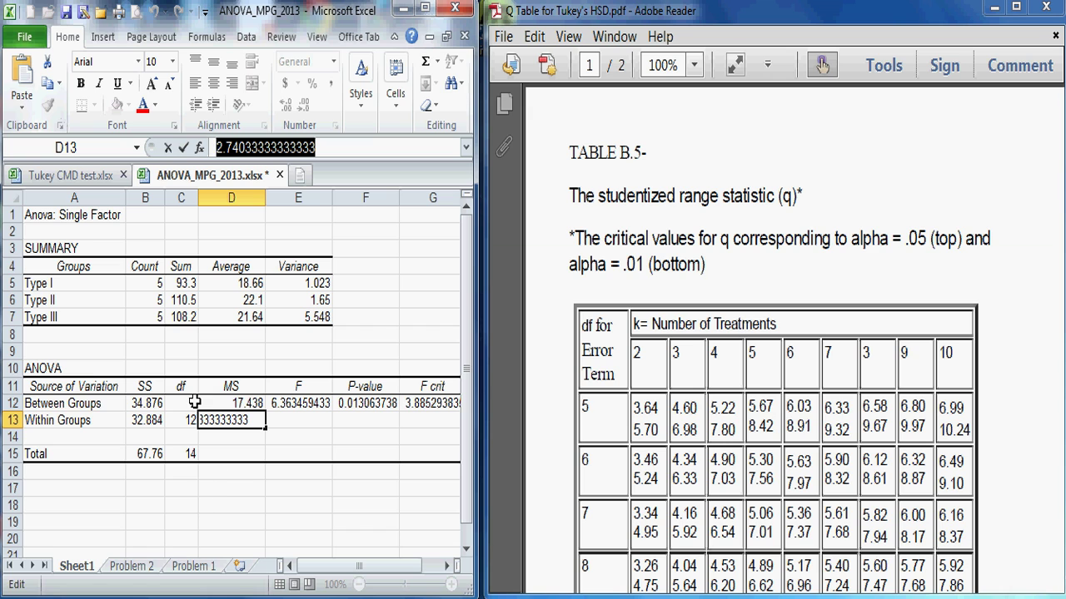
click(83, 176)
click(227, 236)
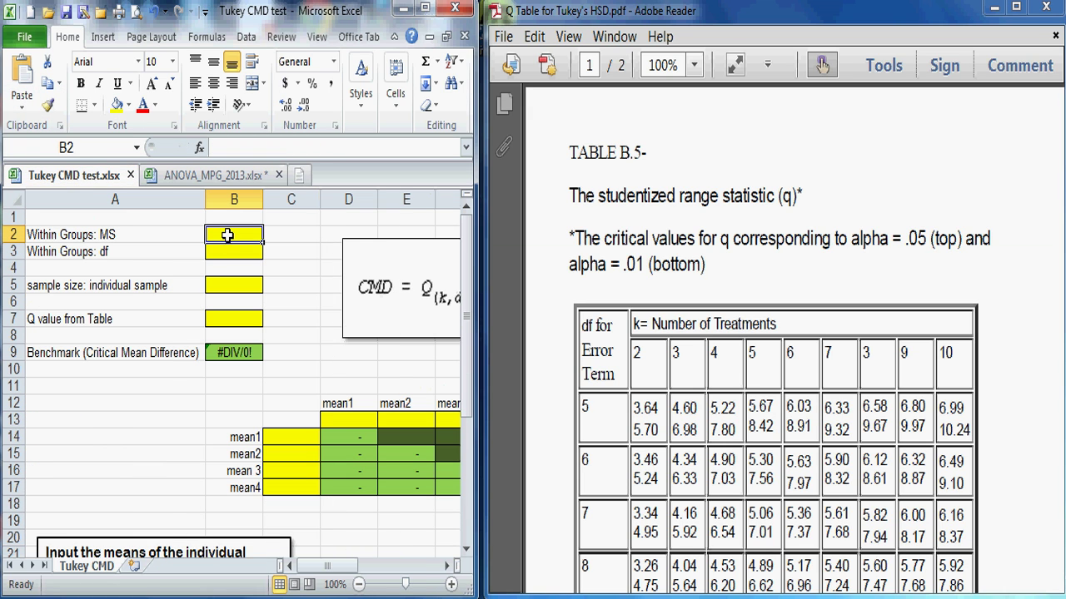
click(22, 108)
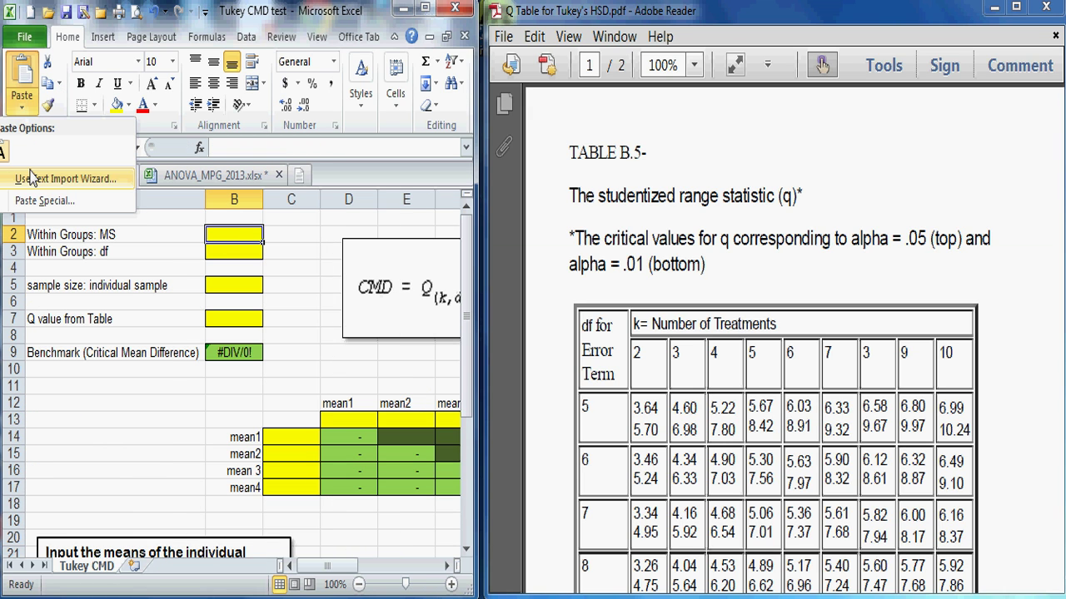
click(42, 200)
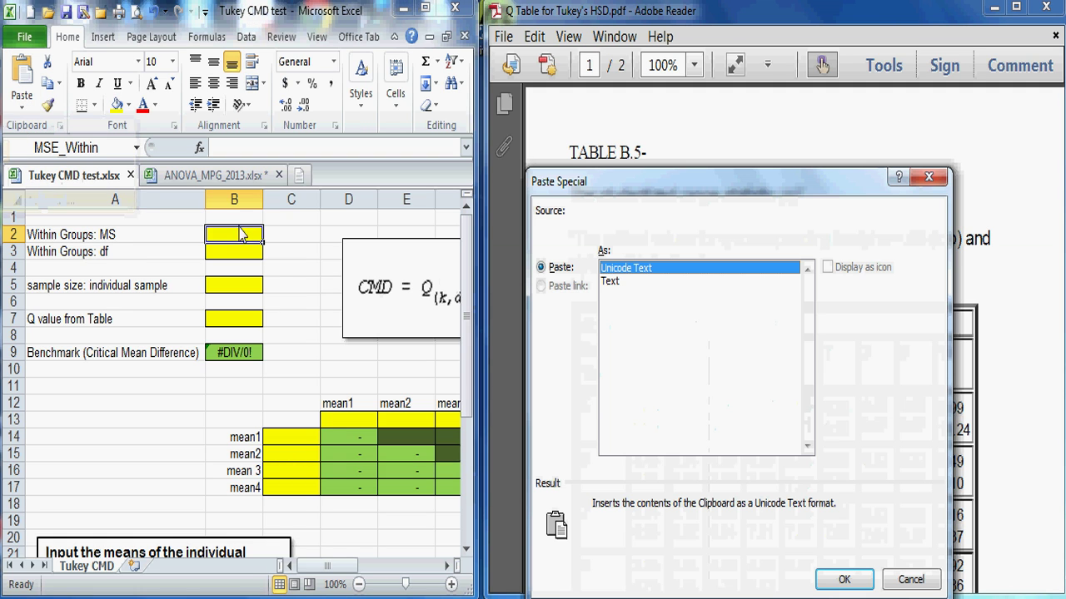
click(843, 580)
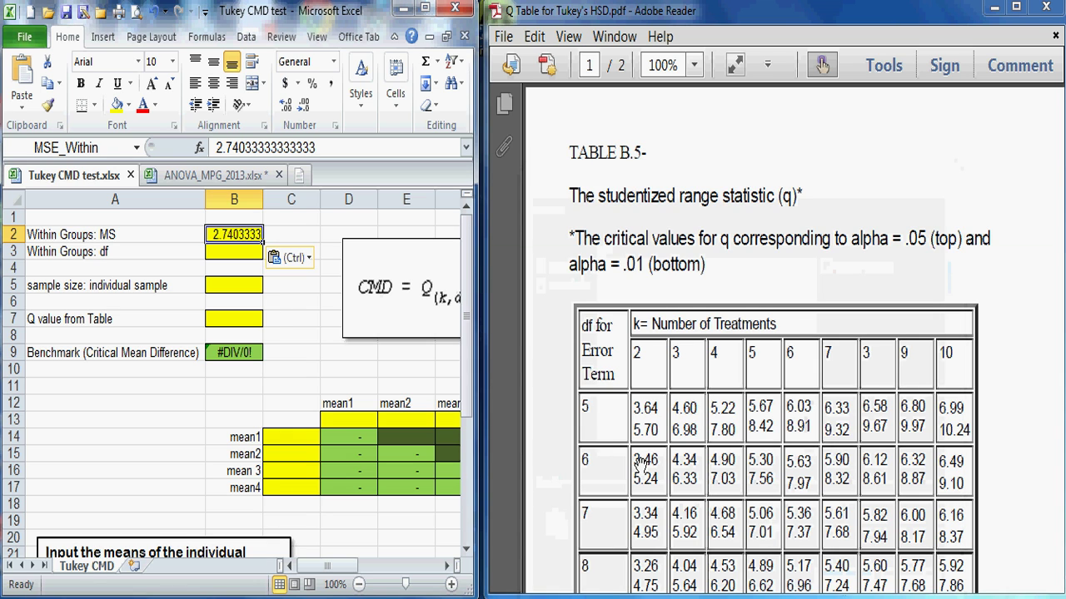
Look up the Within Groups df in the ANOVA results and enter 12 in cell B3 of the Tukey CMD test workbook
click(232, 252)
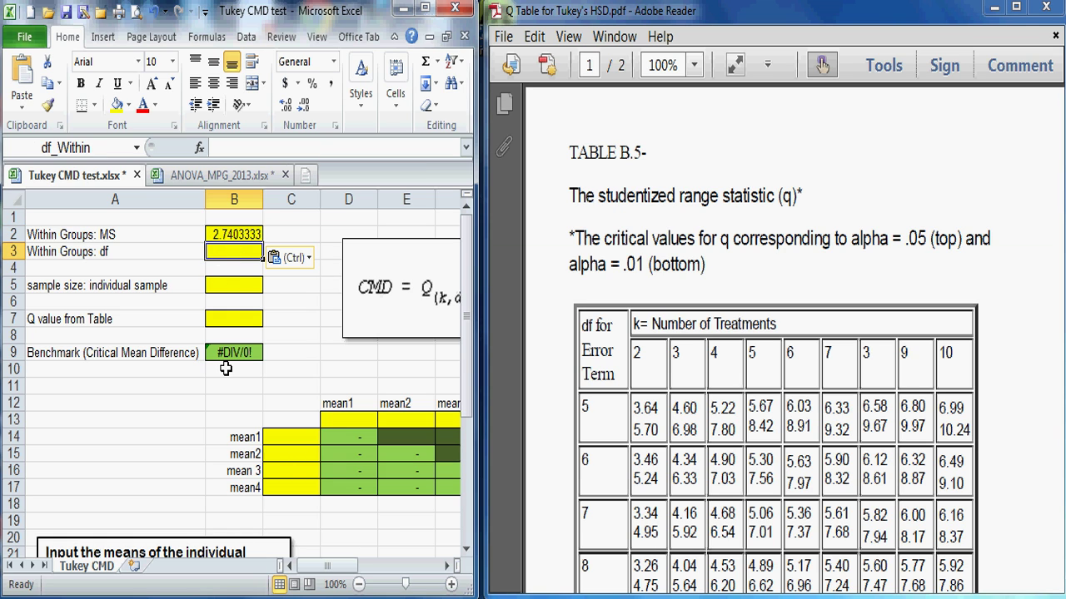
click(209, 177)
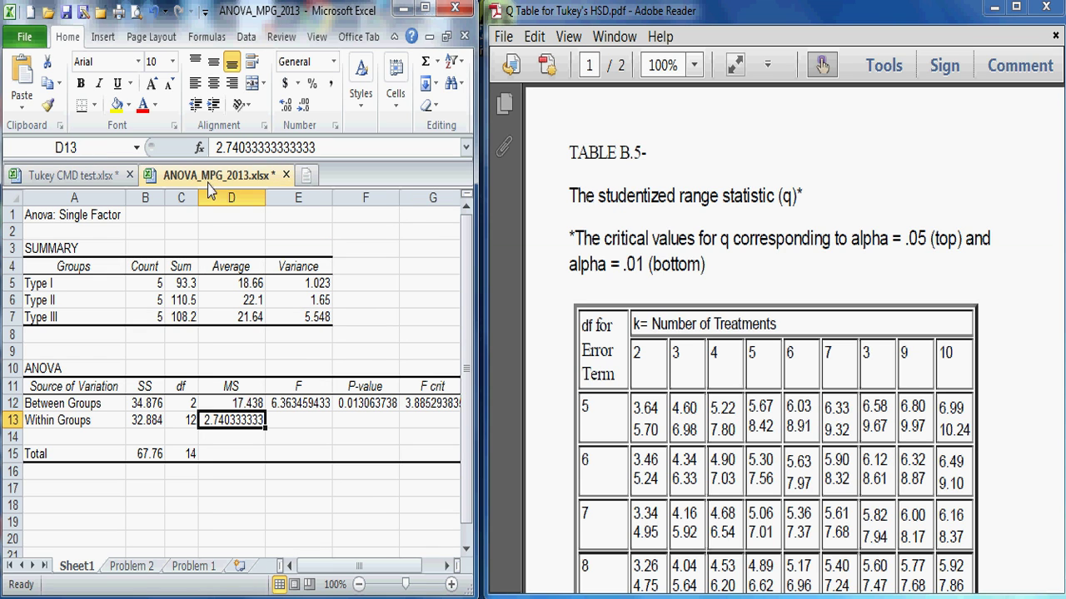
click(187, 422)
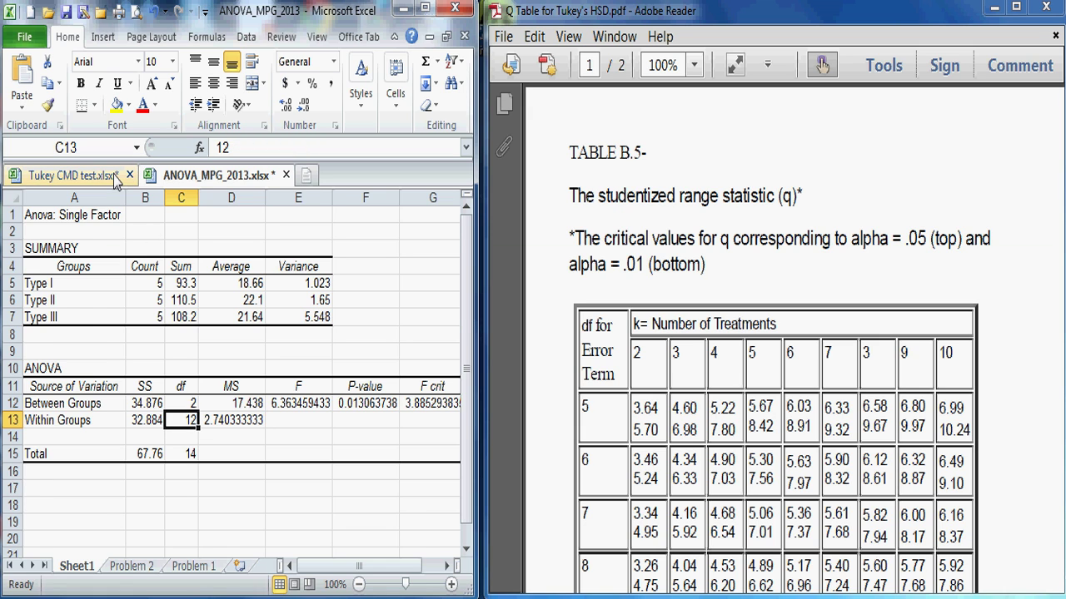
click(72, 176)
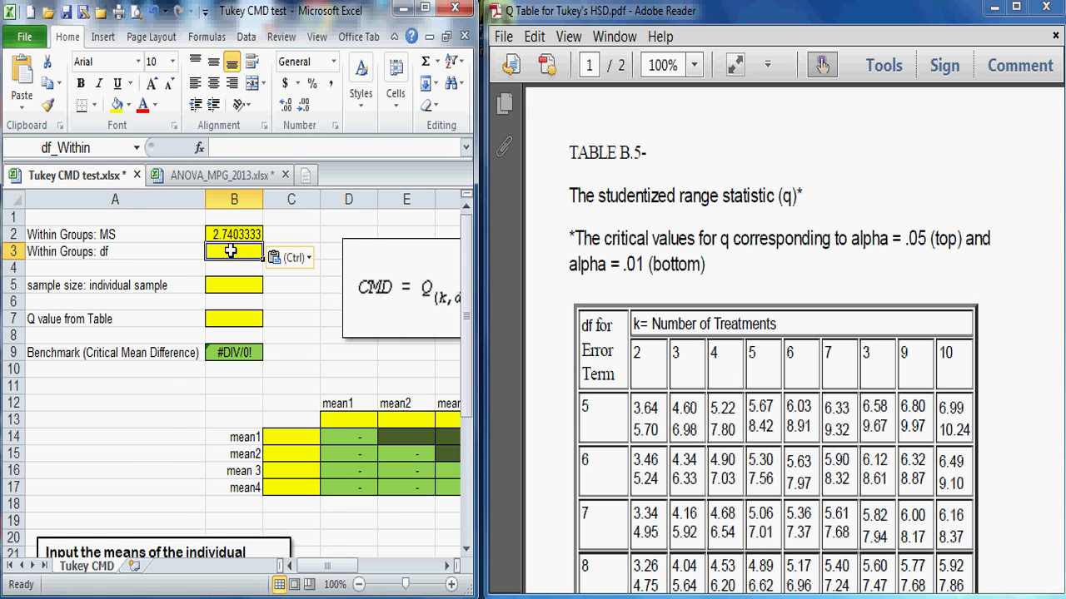
text(12)
click(287, 292)
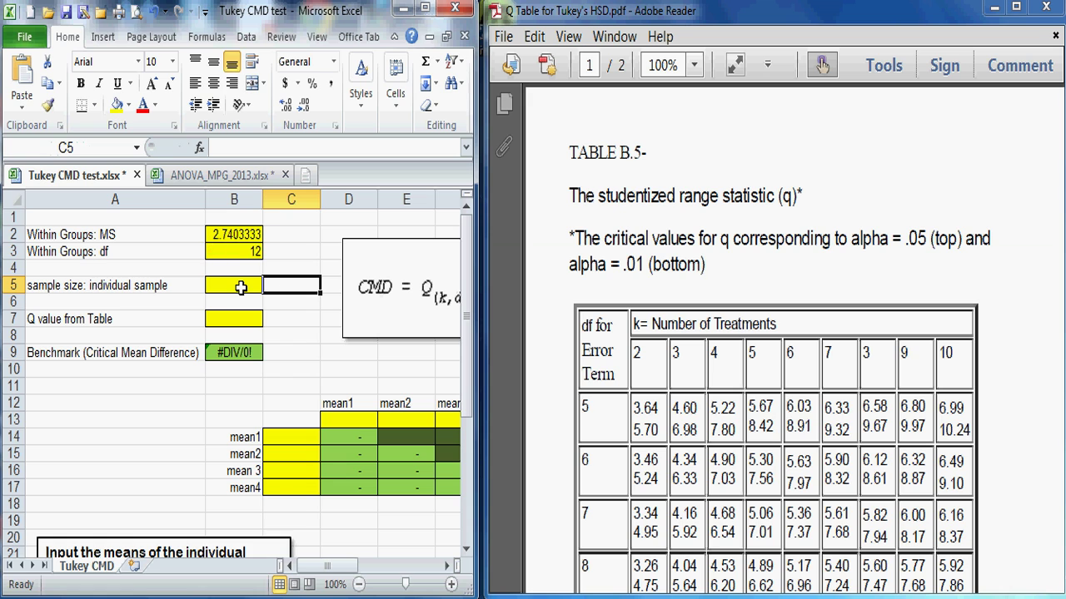
Check the group counts in the ANOVA summary and enter 5 as the individual sample size in B5 of the Tukey CMD test workbook
click(240, 287)
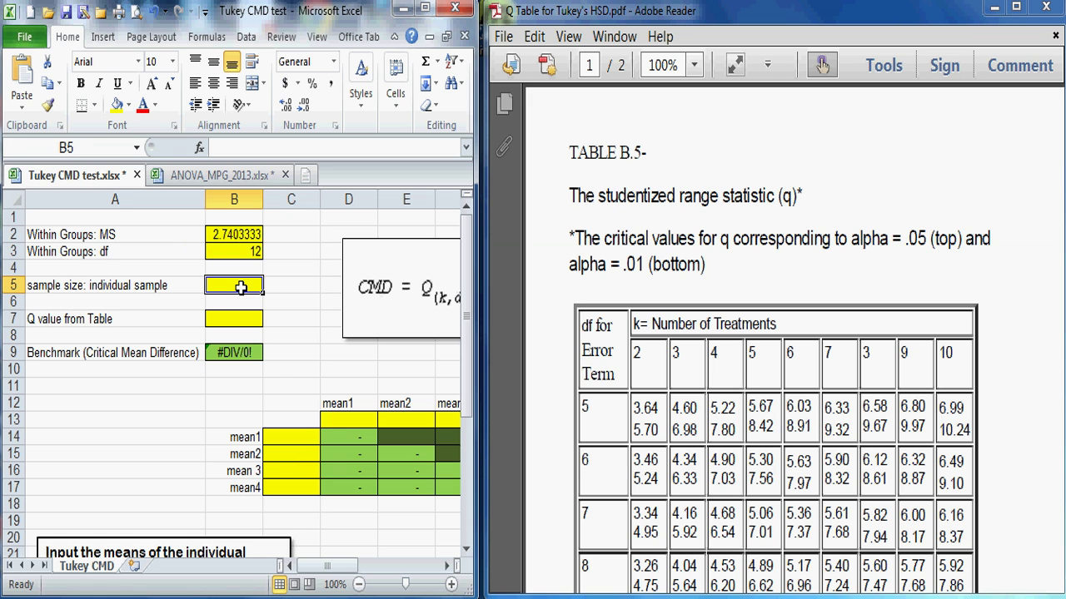
click(215, 176)
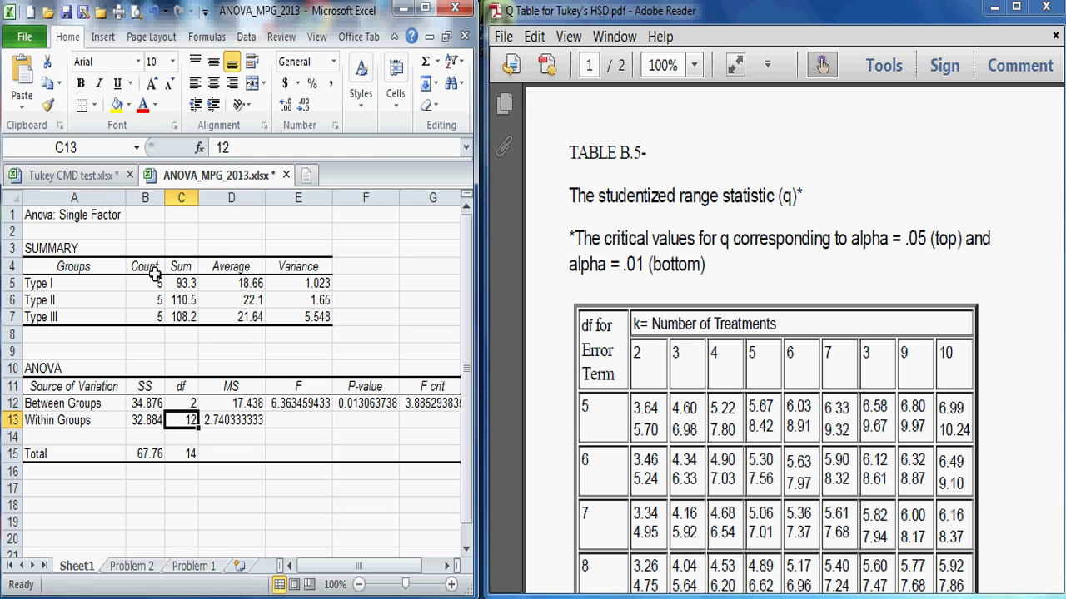
click(71, 175)
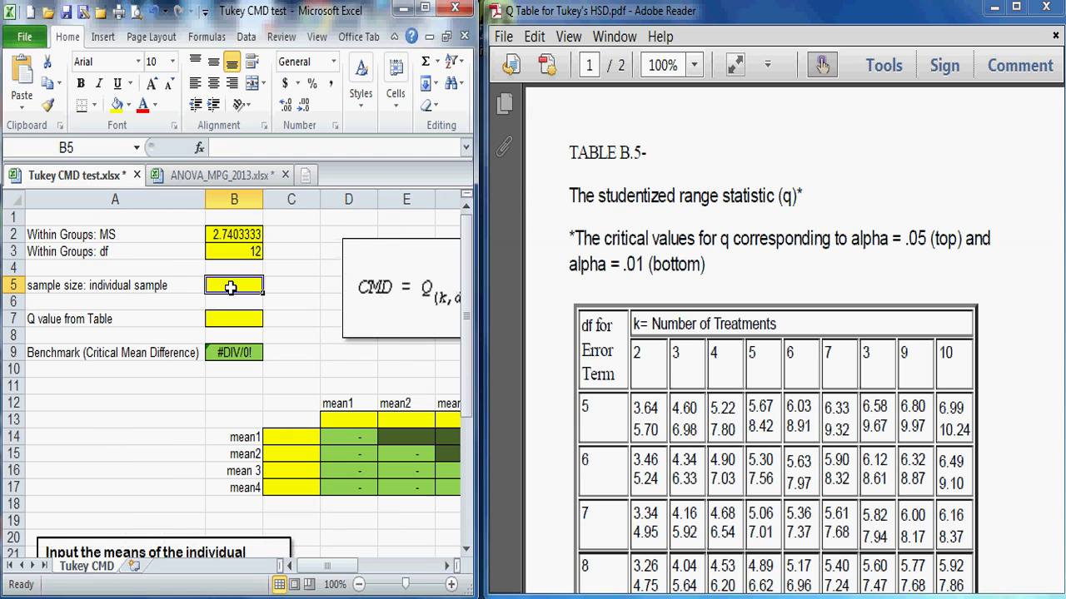
text(5)
Find the alpha .05 Q value for 3 treatments and 12 error df in the Q table and enter 3.77 in B7
click(234, 319)
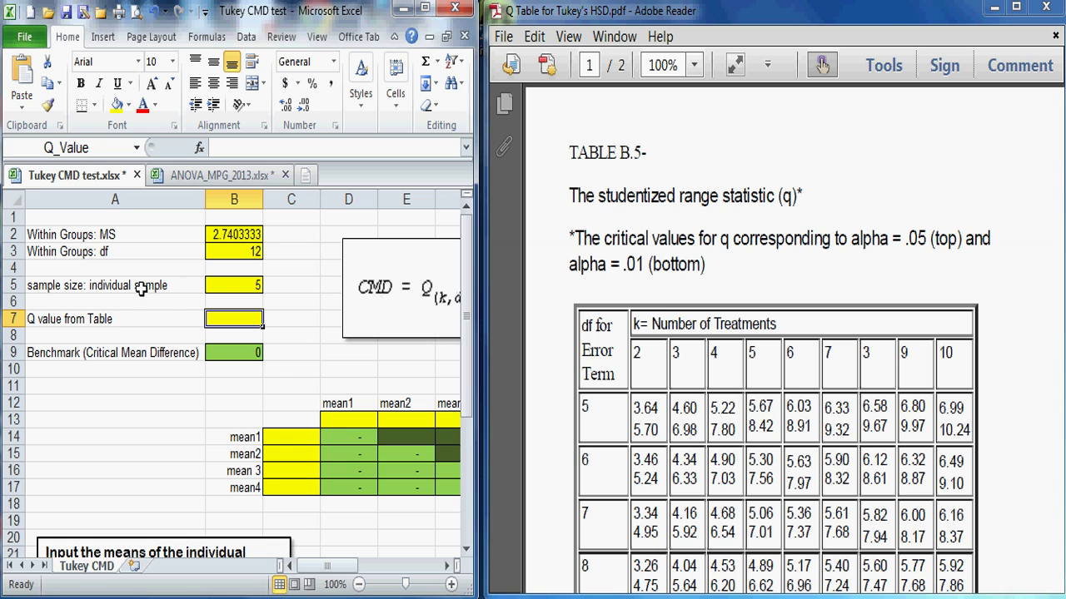
click(220, 175)
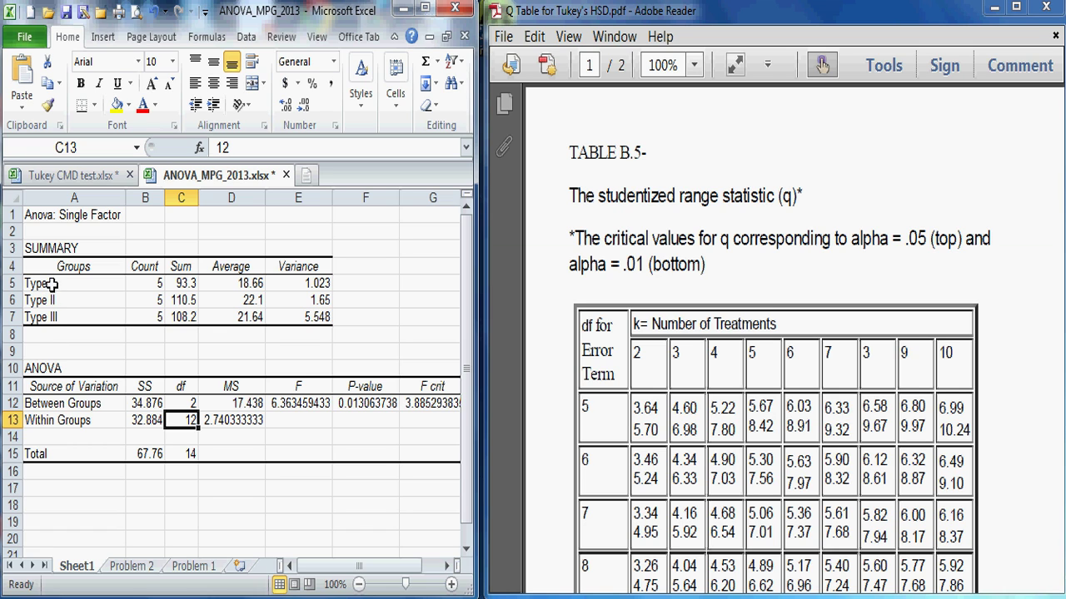
click(98, 175)
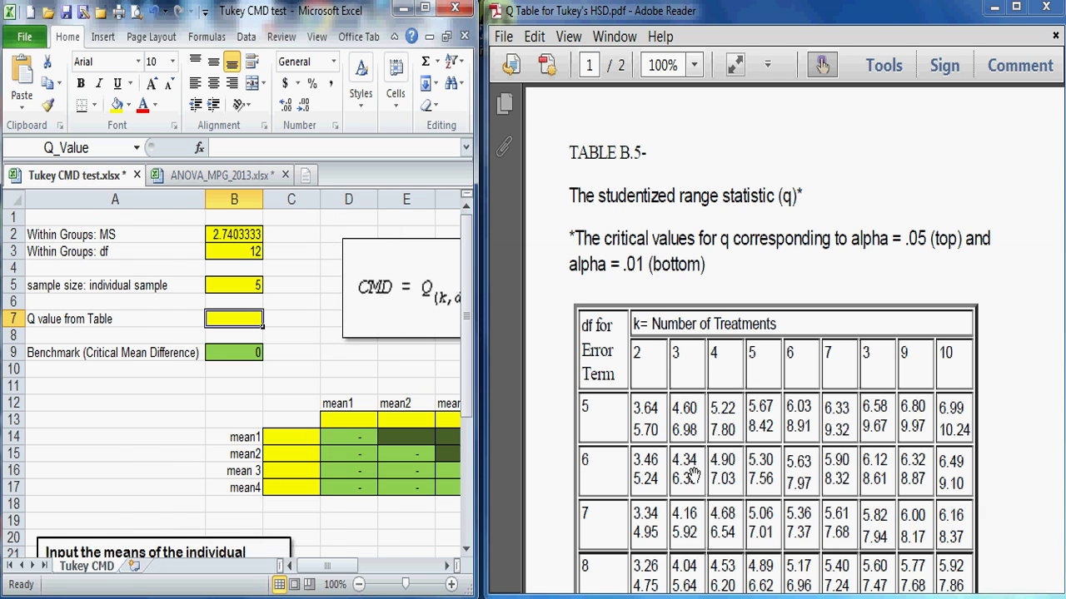
scroll(690, 473, down, 1)
scroll(690, 466, up, 1)
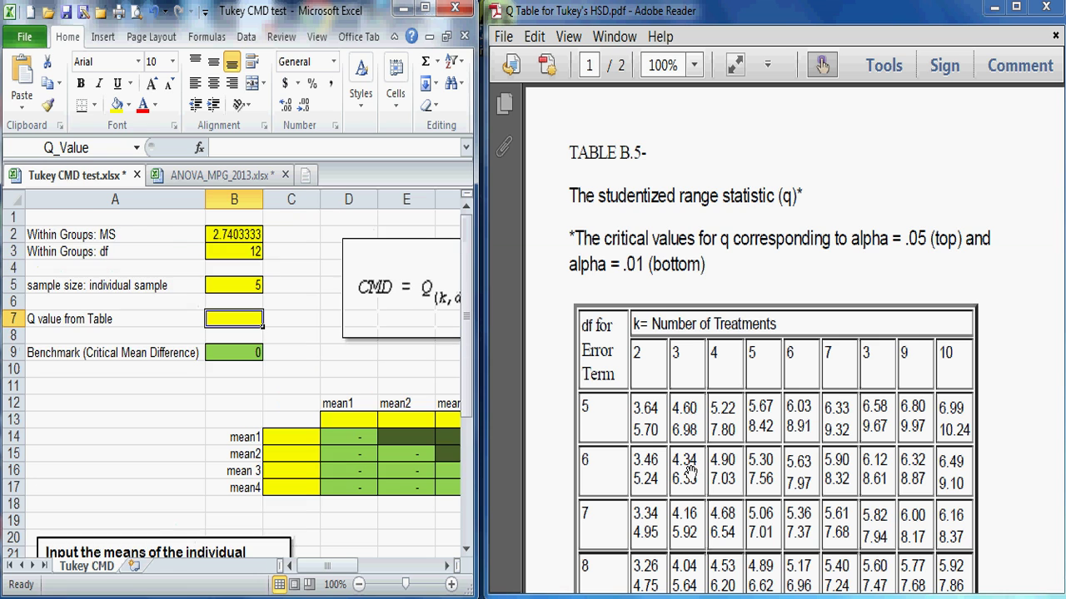
click(690, 379)
scroll(690, 382, down, 3)
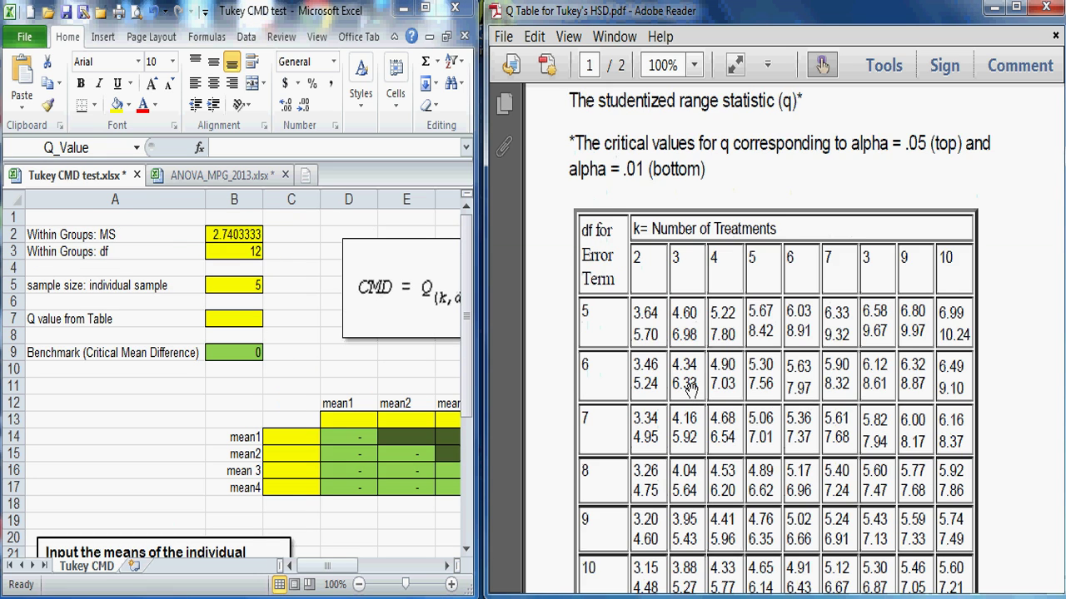
scroll(690, 389, down, 1)
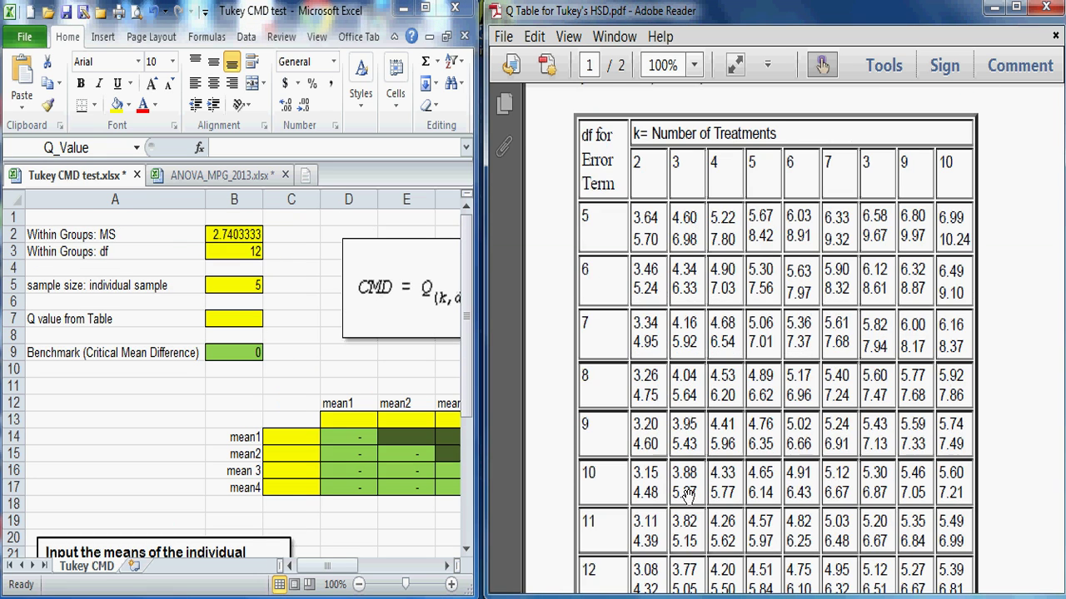
scroll(688, 492, down, 1)
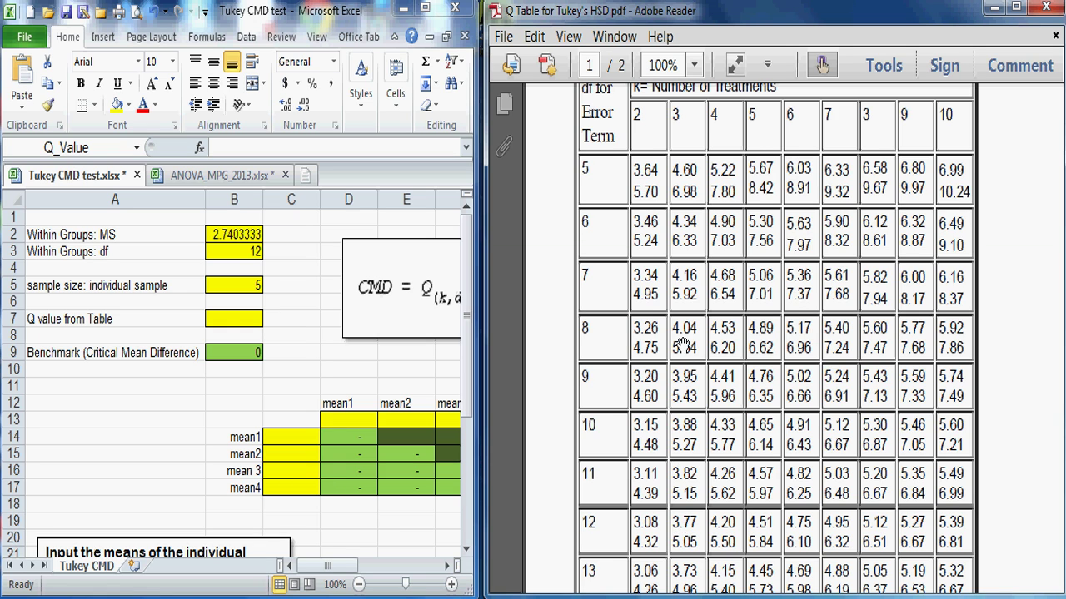
scroll(683, 343, up, 1)
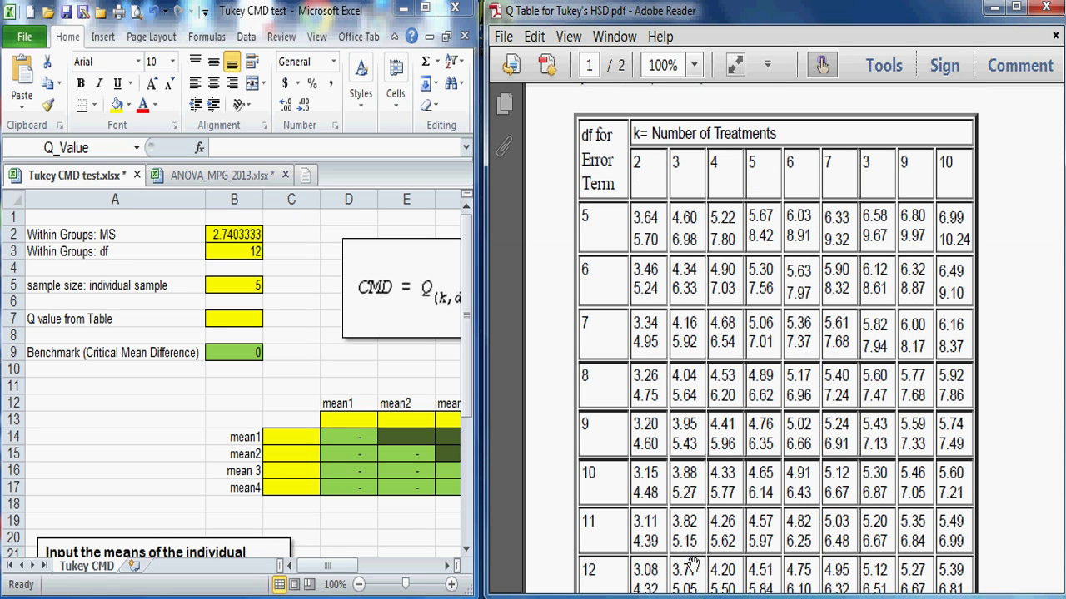
click(235, 326)
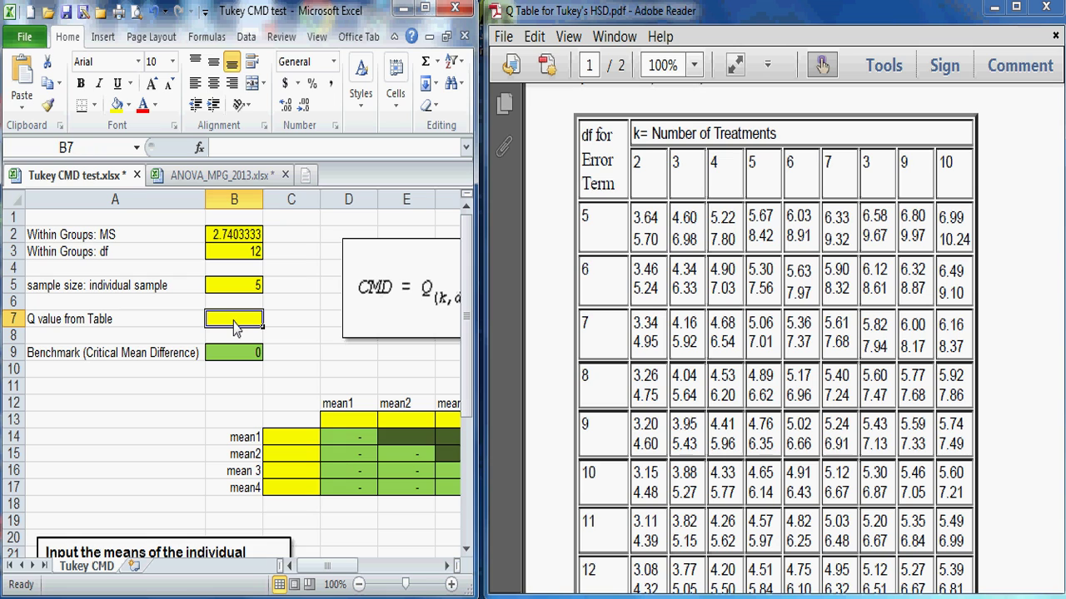
text(3)
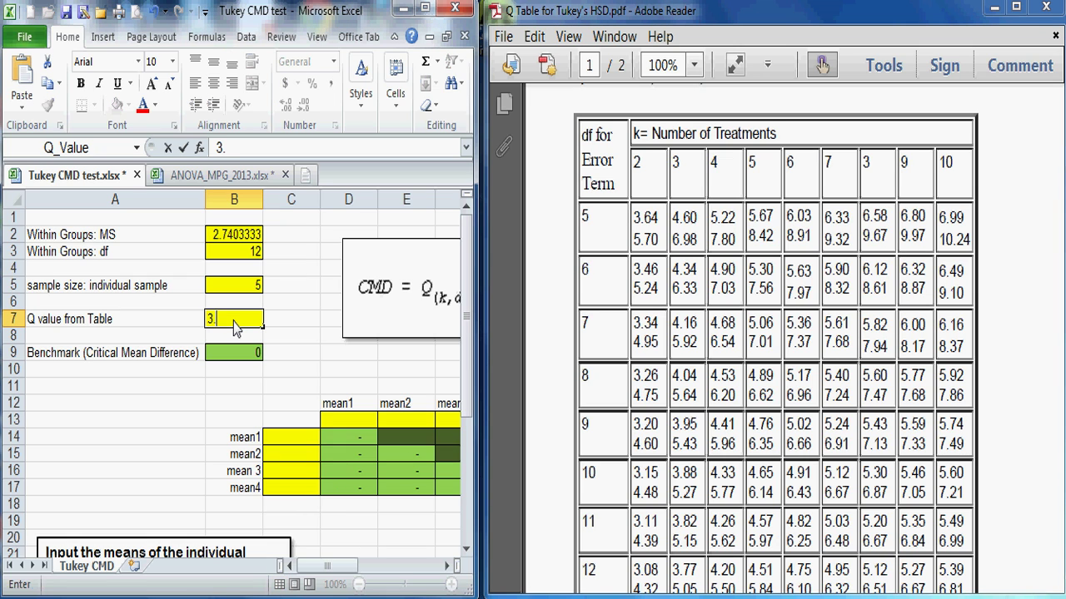
text(.77)
click(178, 423)
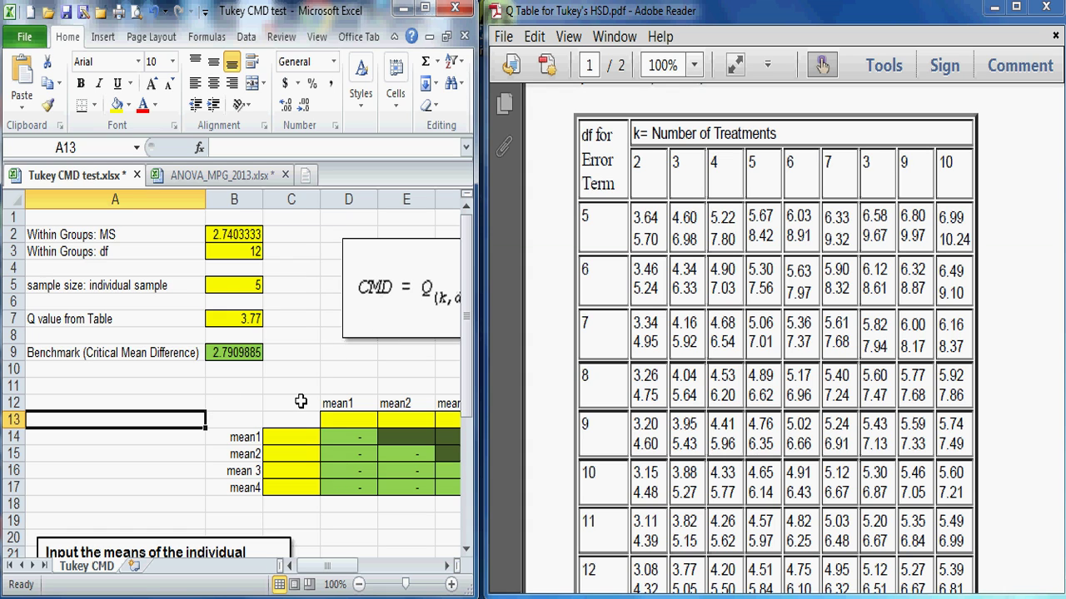
Copy the group averages in D5:D7 of the ANOVA results sheet and paste them as values starting at H2
click(193, 177)
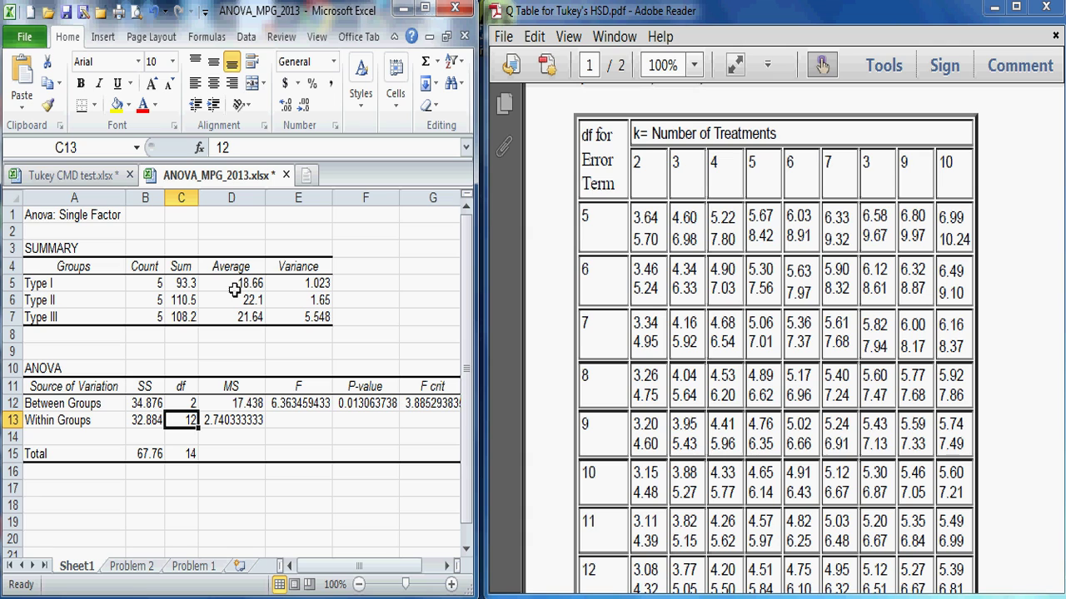
drag(233, 283, 233, 316)
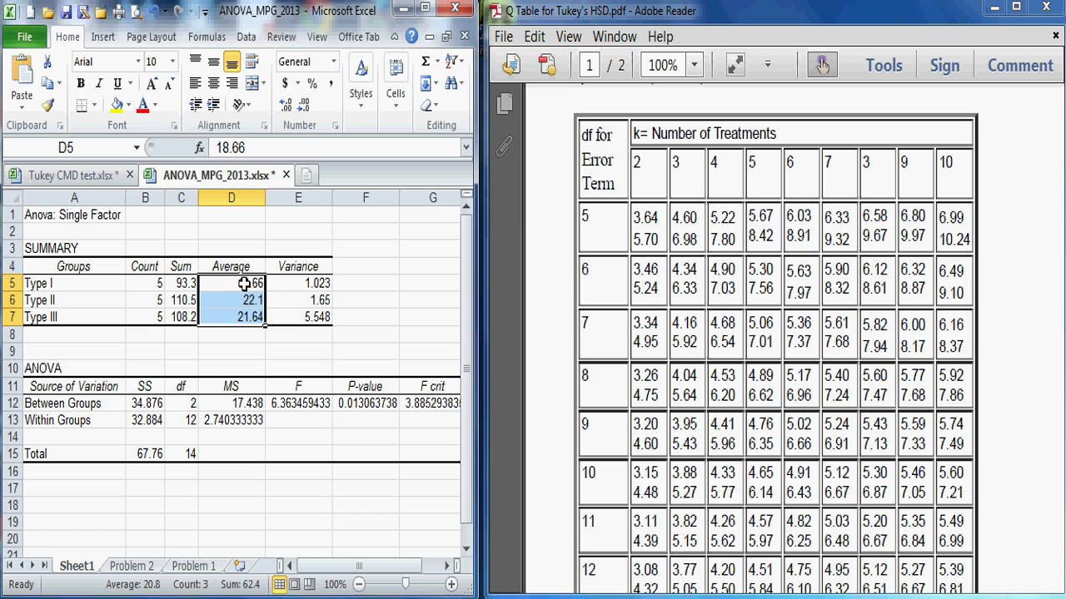
drag(230, 284, 238, 318)
click(48, 84)
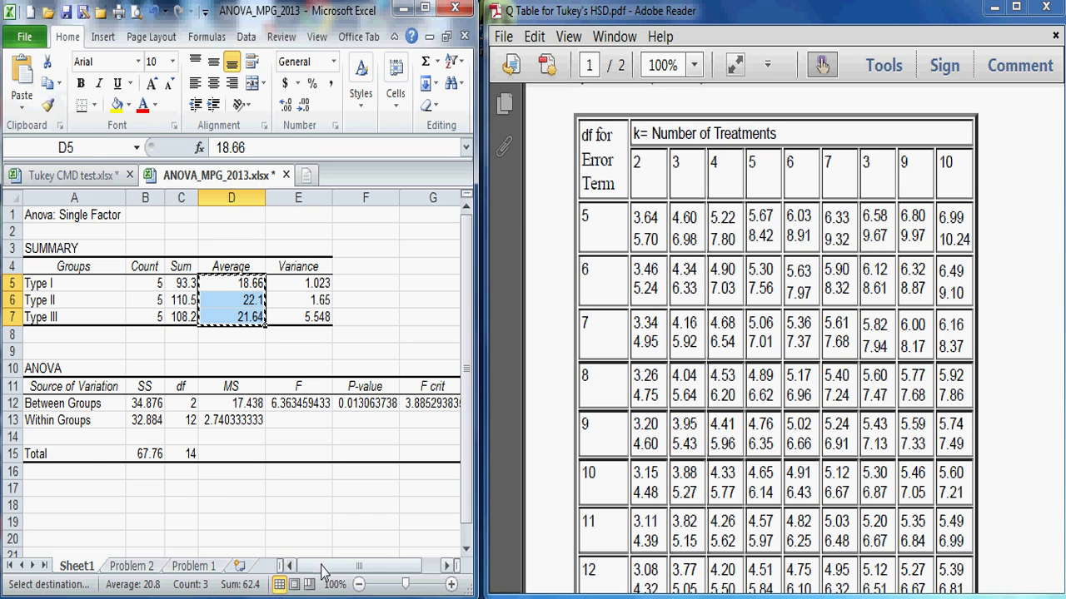
drag(359, 571, 376, 576)
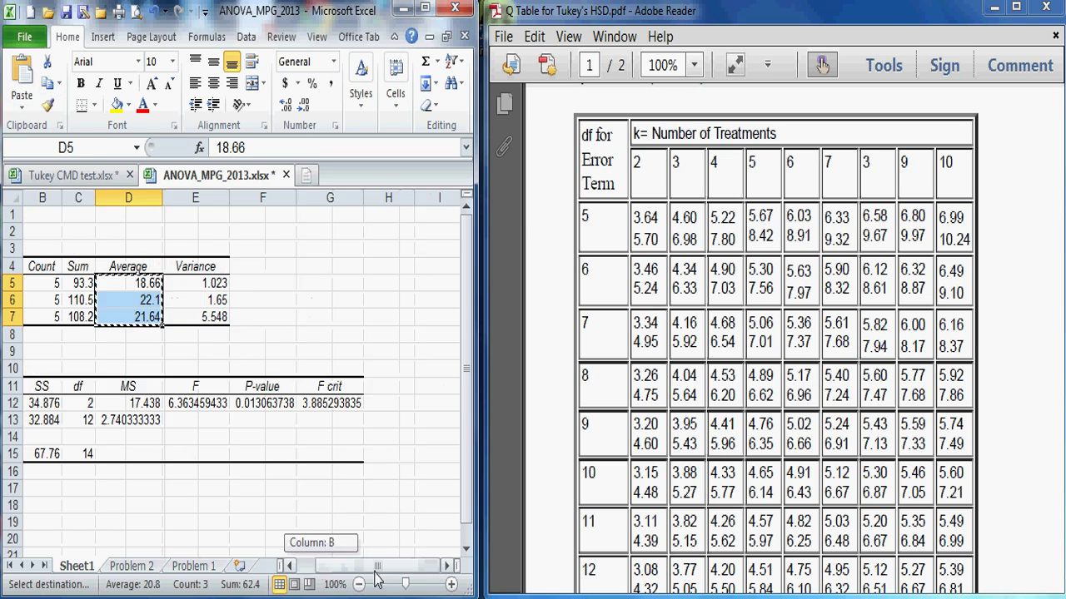
click(375, 234)
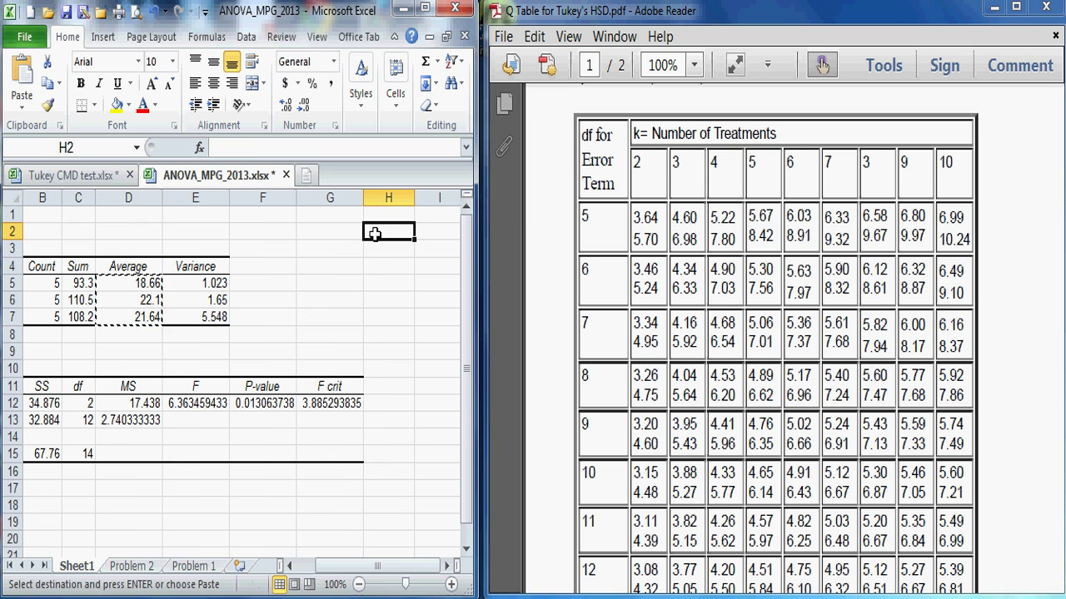
click(23, 106)
click(5, 227)
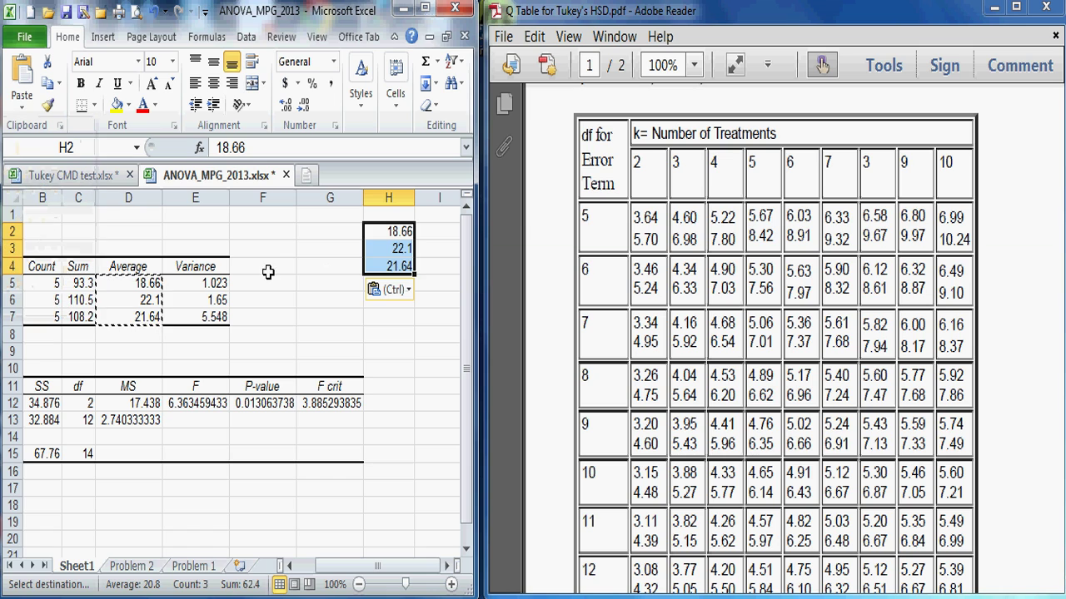
Sort the averages in H2:H4 by column H values from largest to smallest, without headers
click(399, 349)
drag(398, 231, 398, 264)
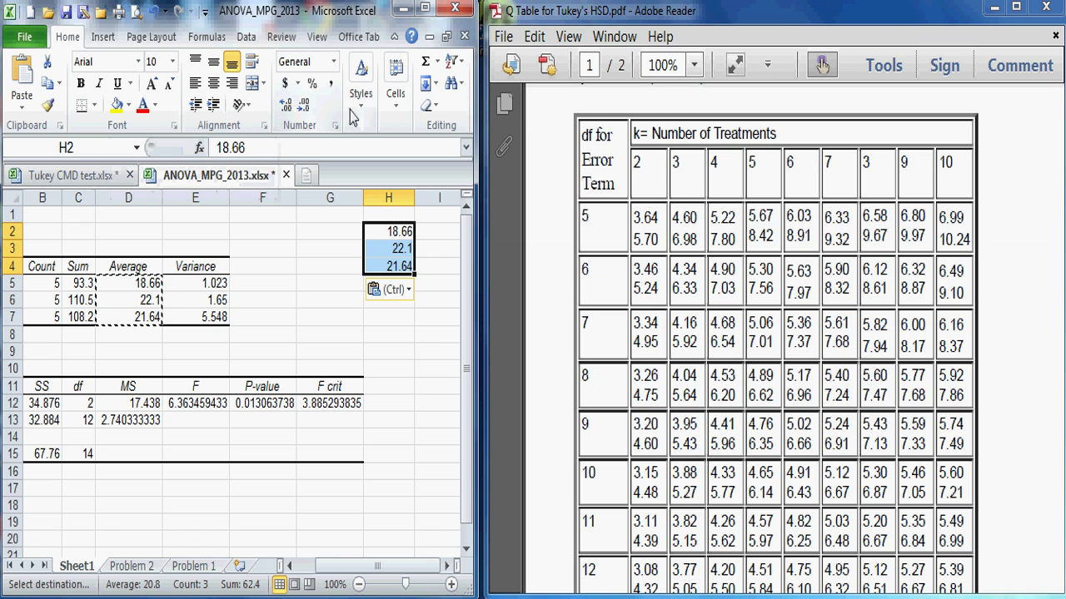
click(247, 37)
click(158, 76)
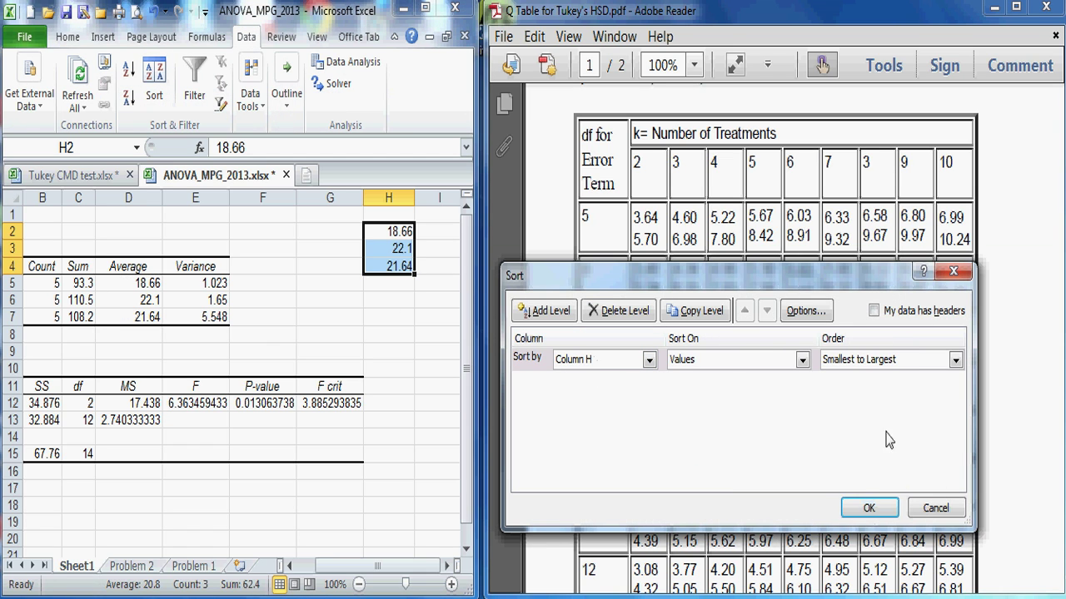
click(956, 359)
click(845, 389)
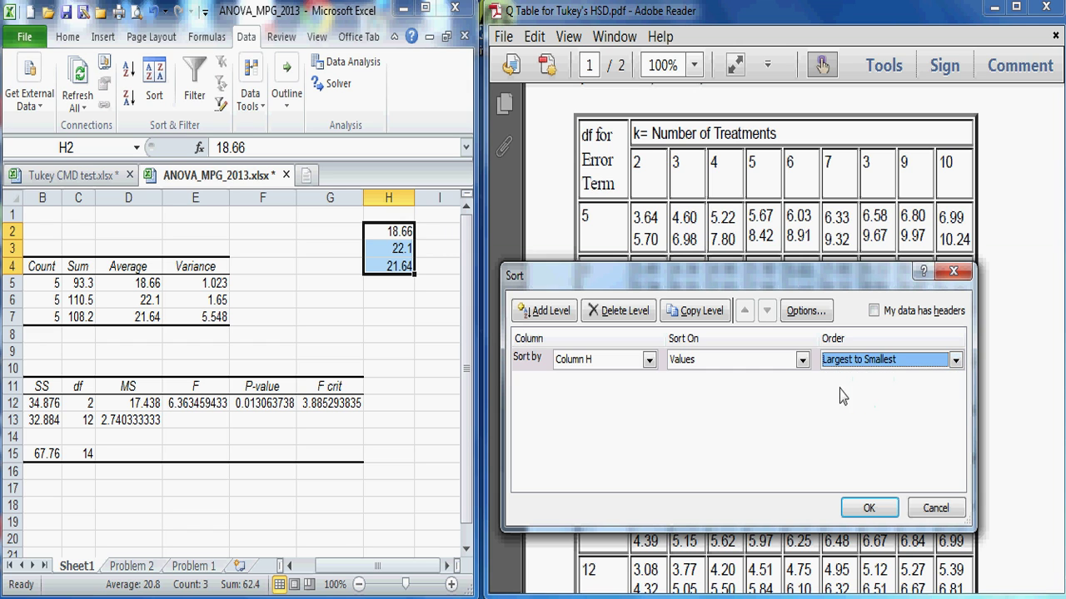
click(869, 508)
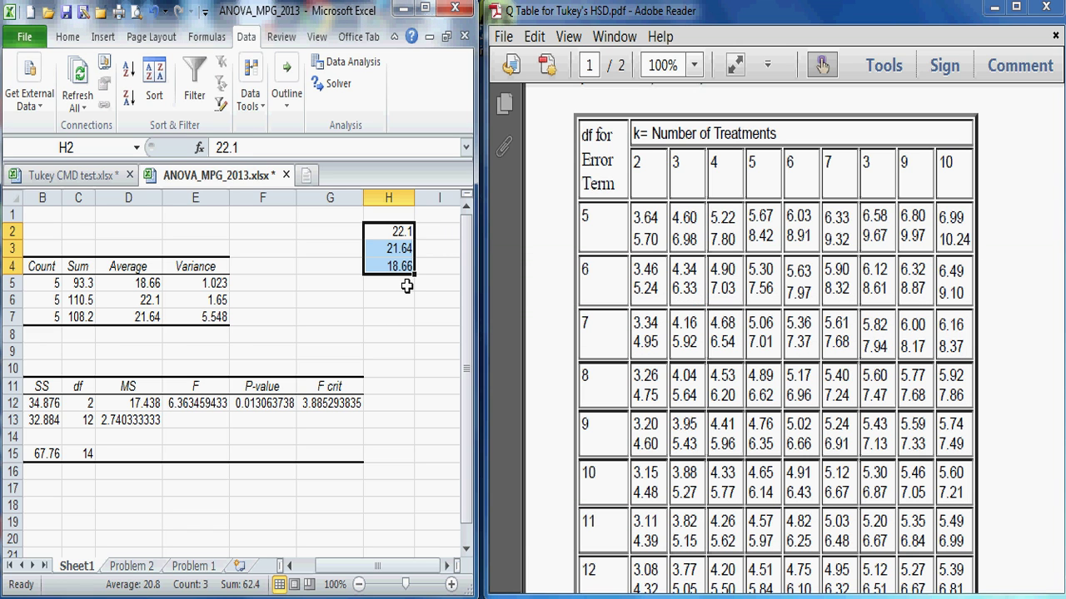
Copy the sorted averages in H2:H4 and paste them as values into the mean rows starting at C14 of the Tukey CMD test workbook
drag(389, 231, 391, 266)
click(66, 37)
click(48, 84)
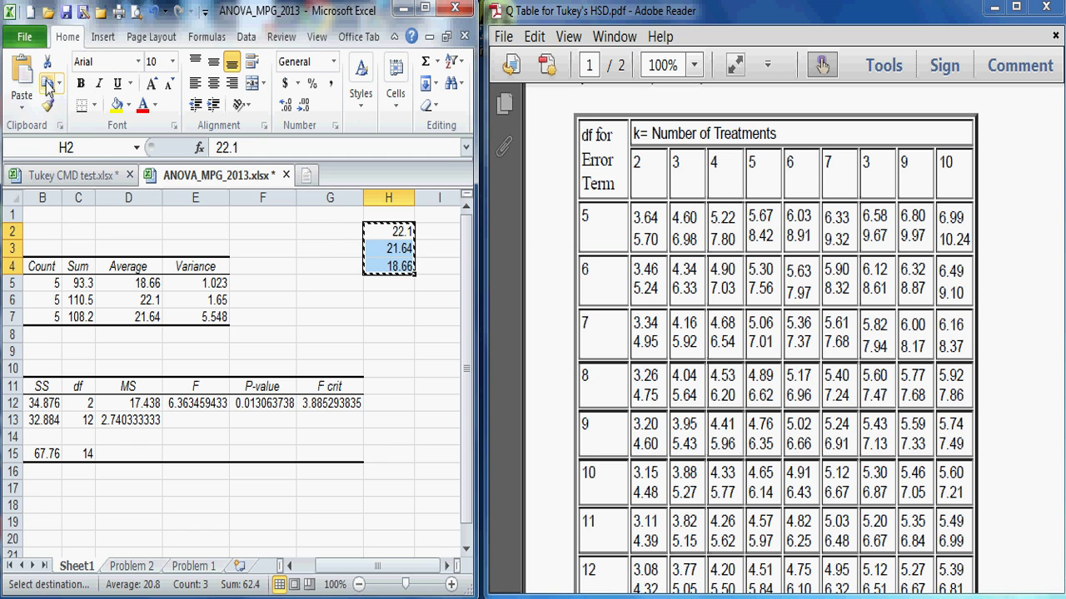
click(71, 174)
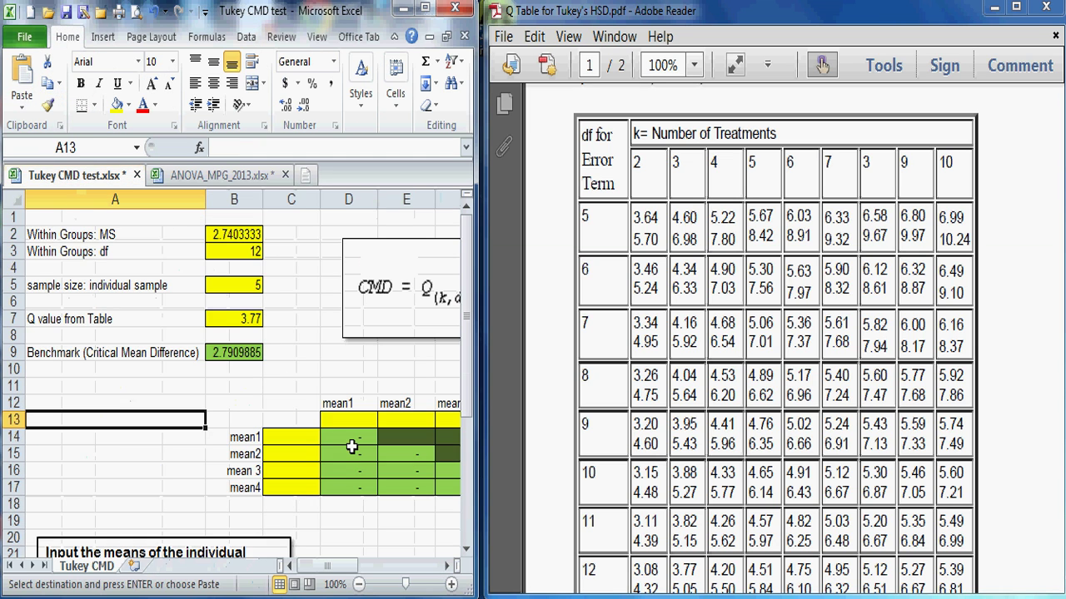
click(293, 438)
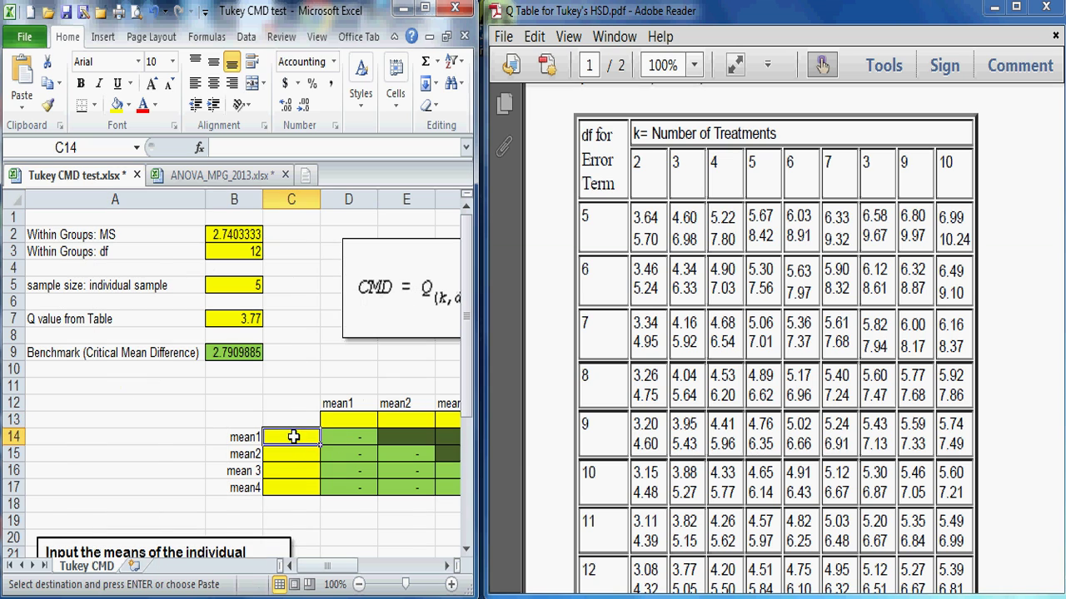
click(16, 115)
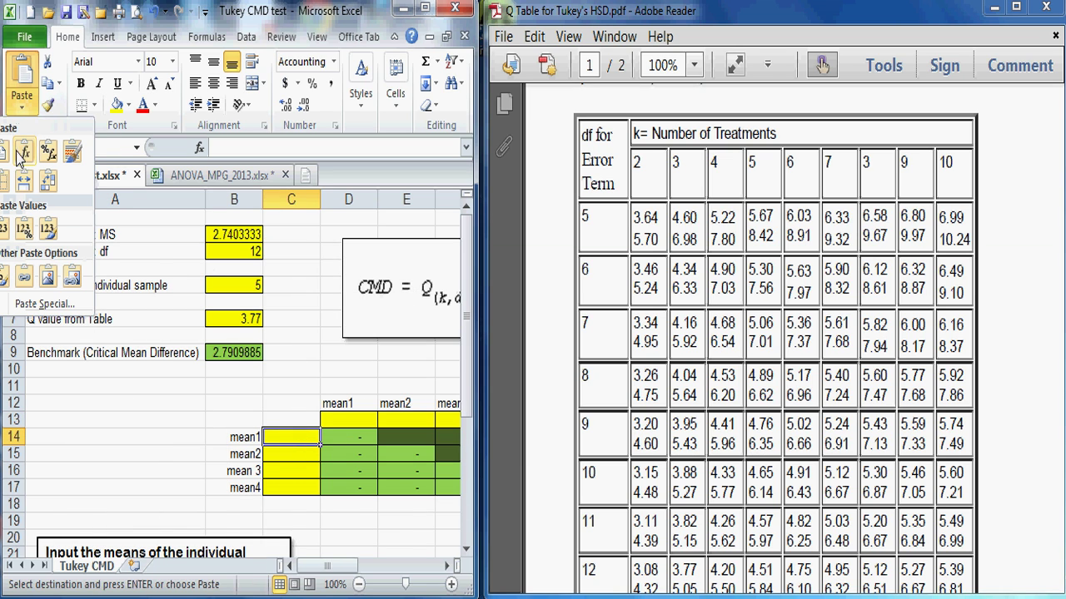
click(4, 231)
Copy the means in C14:C16 and paste them as transposed values into the mean columns starting at D13
mouse_move(352, 566)
mouse_down()
mouse_move(358, 573)
mouse_move(348, 569)
mouse_up()
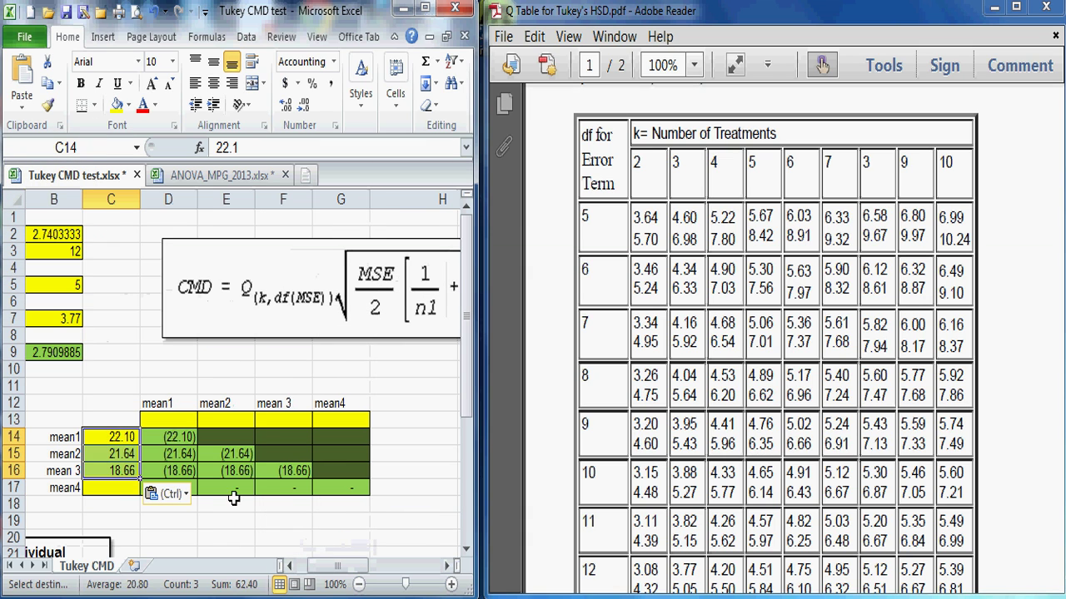
drag(114, 438, 116, 471)
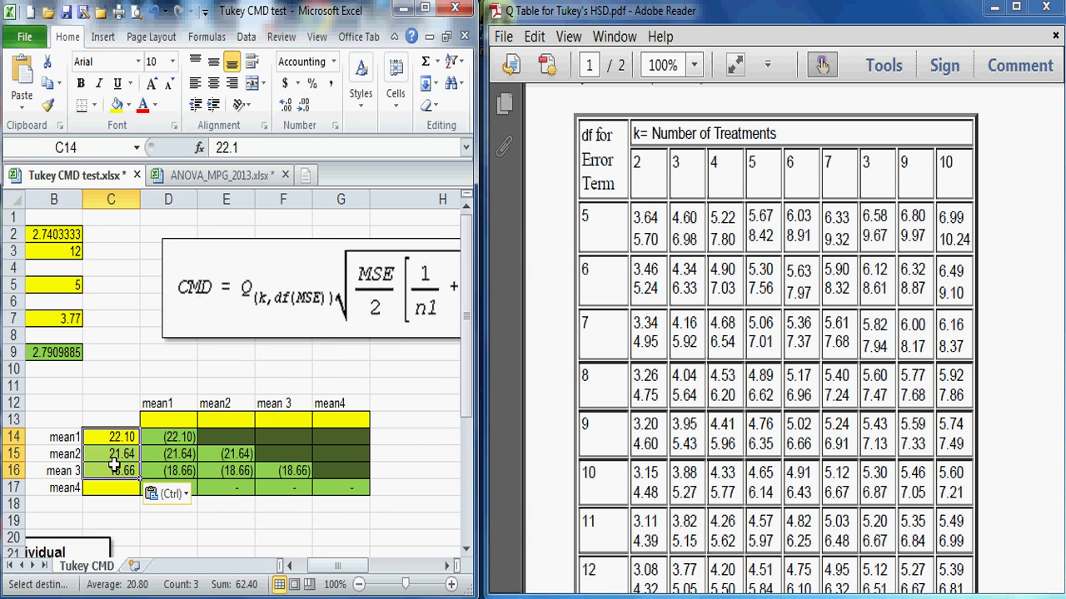
click(52, 83)
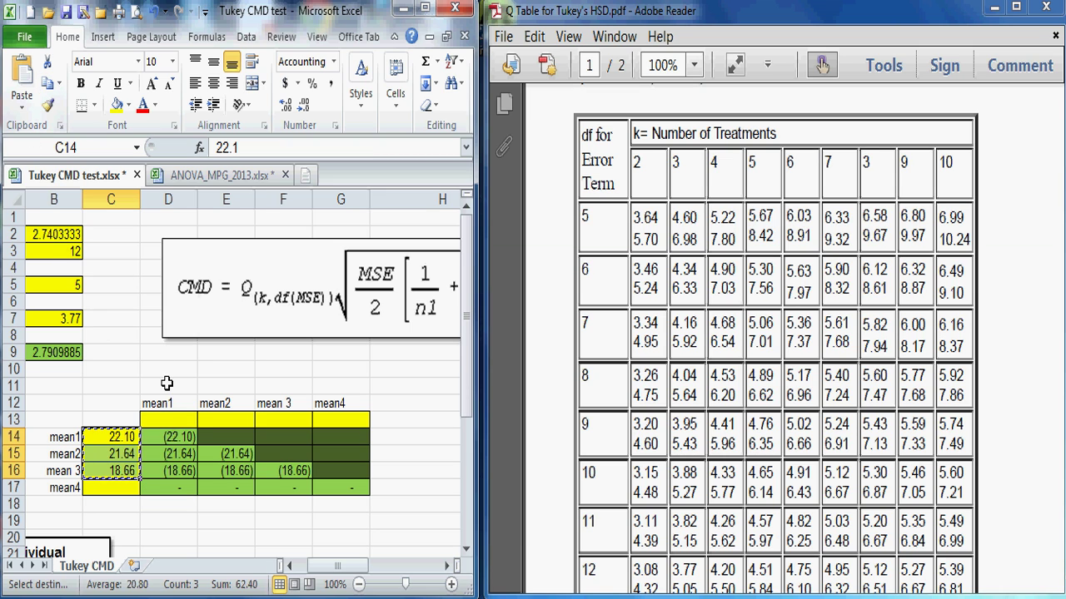
click(170, 417)
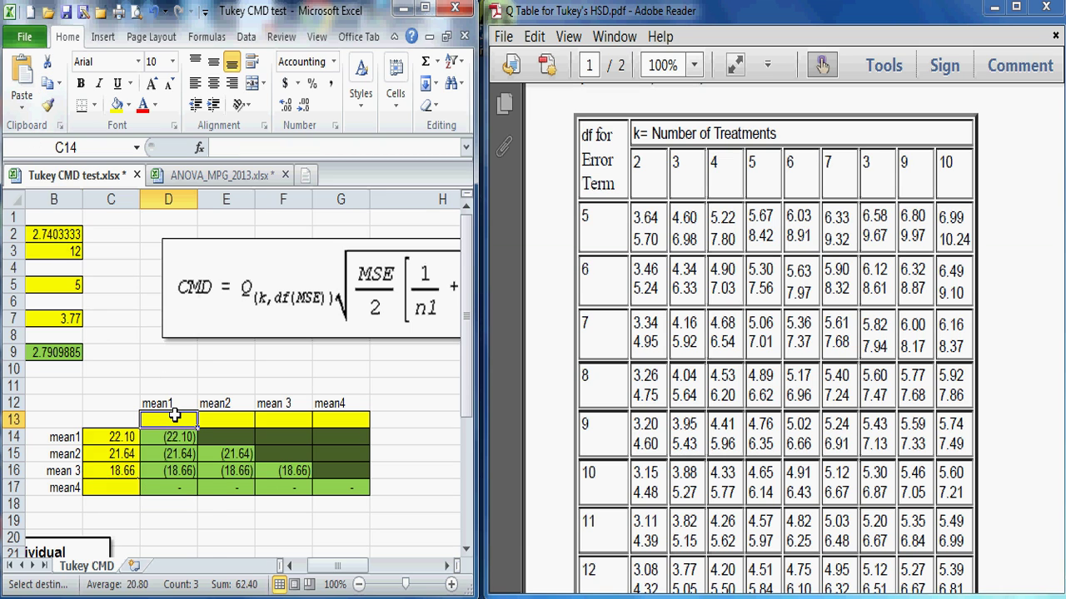
click(21, 107)
click(38, 304)
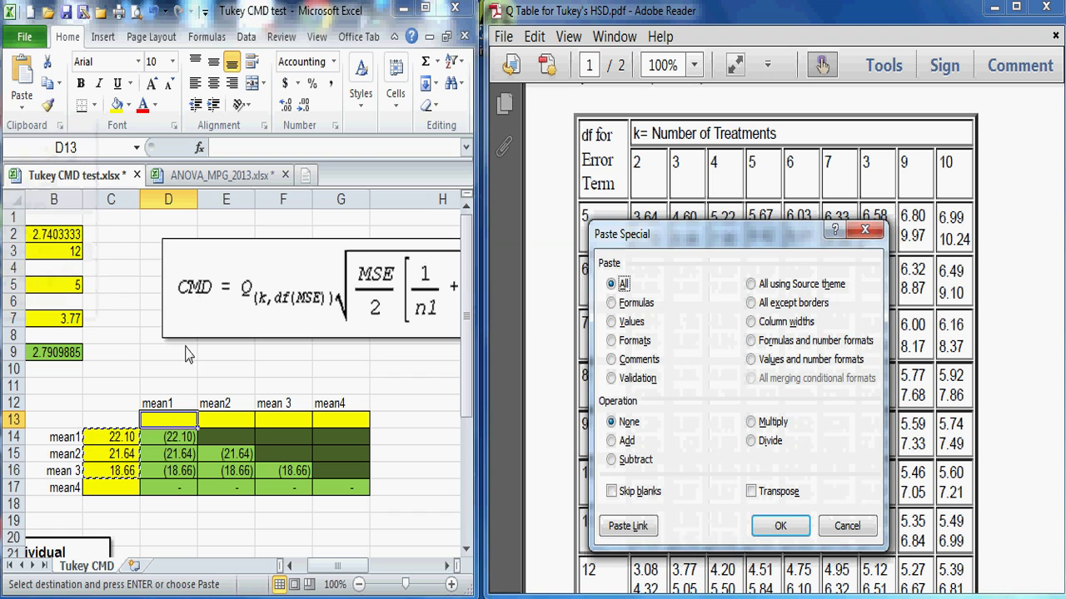
click(631, 322)
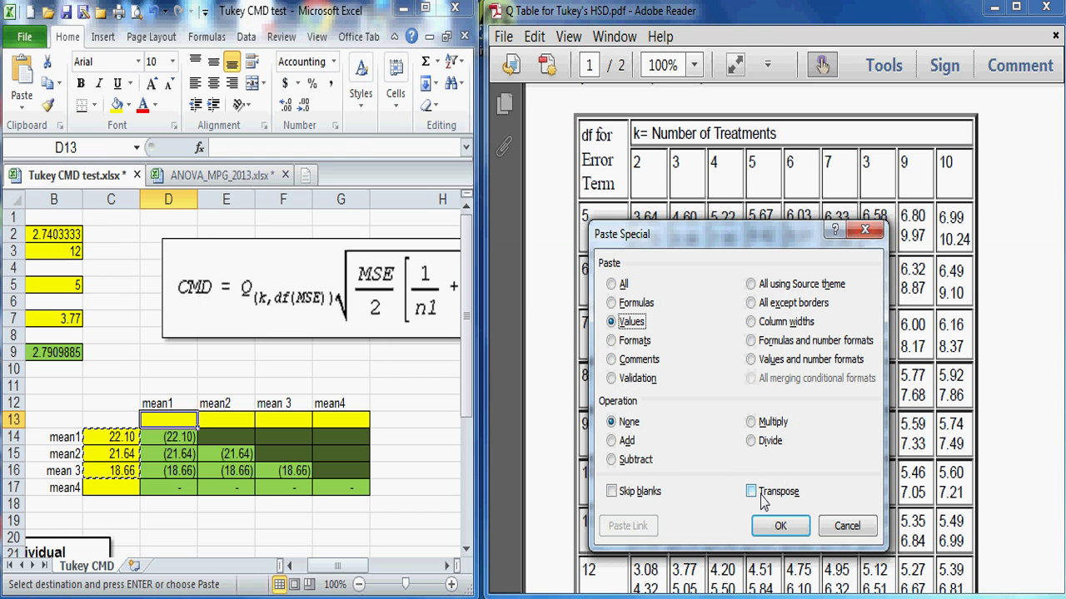
click(754, 494)
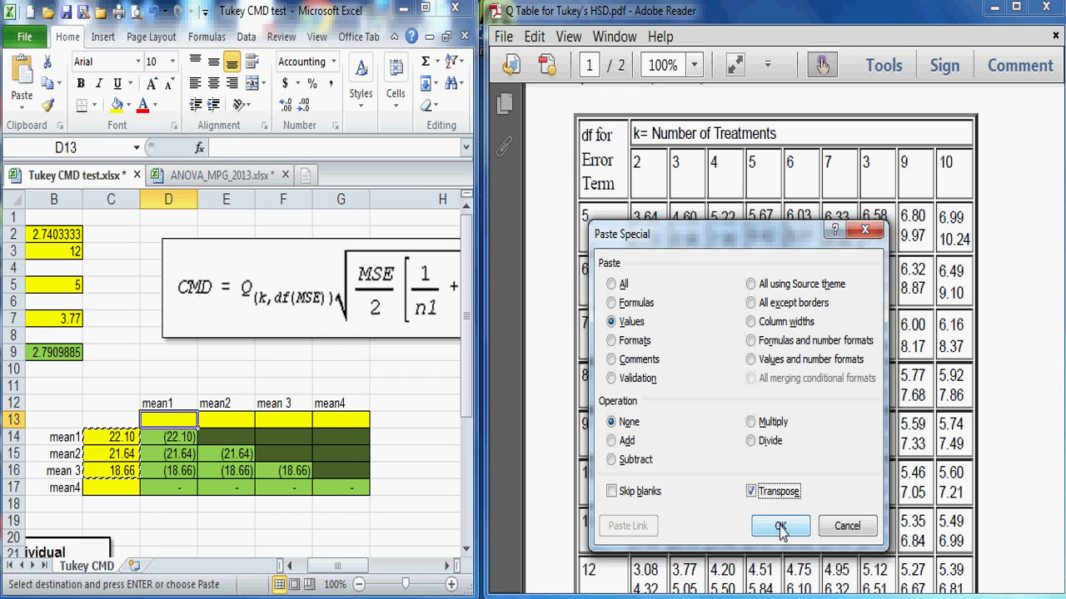
click(780, 526)
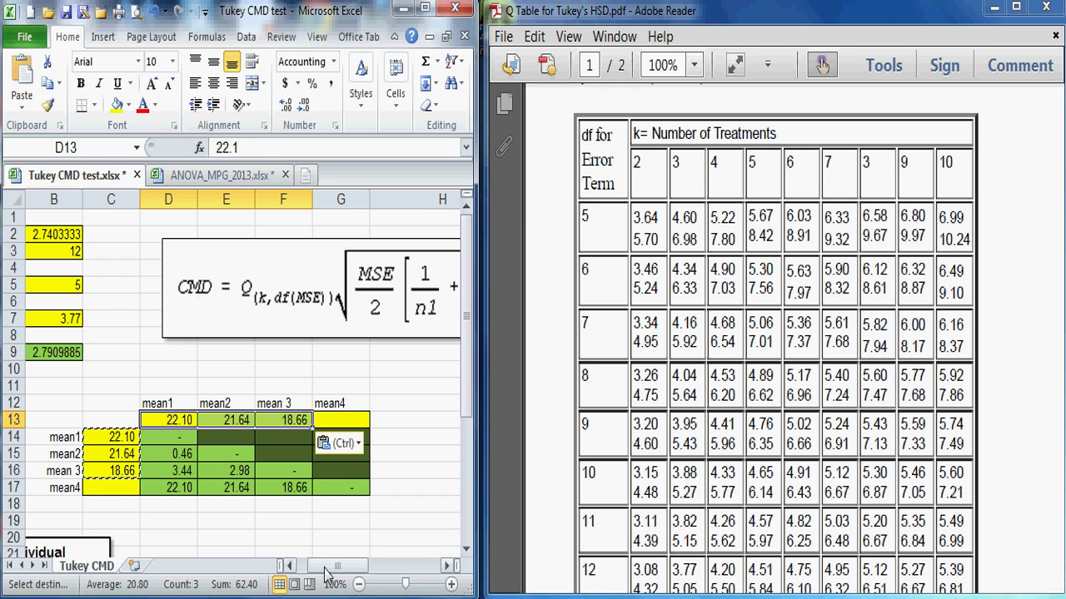
Compare the pairwise mean differences with the critical mean difference in B9, and match the means to their groups in the ANOVA_MPG_2013 summary
drag(335, 567, 317, 567)
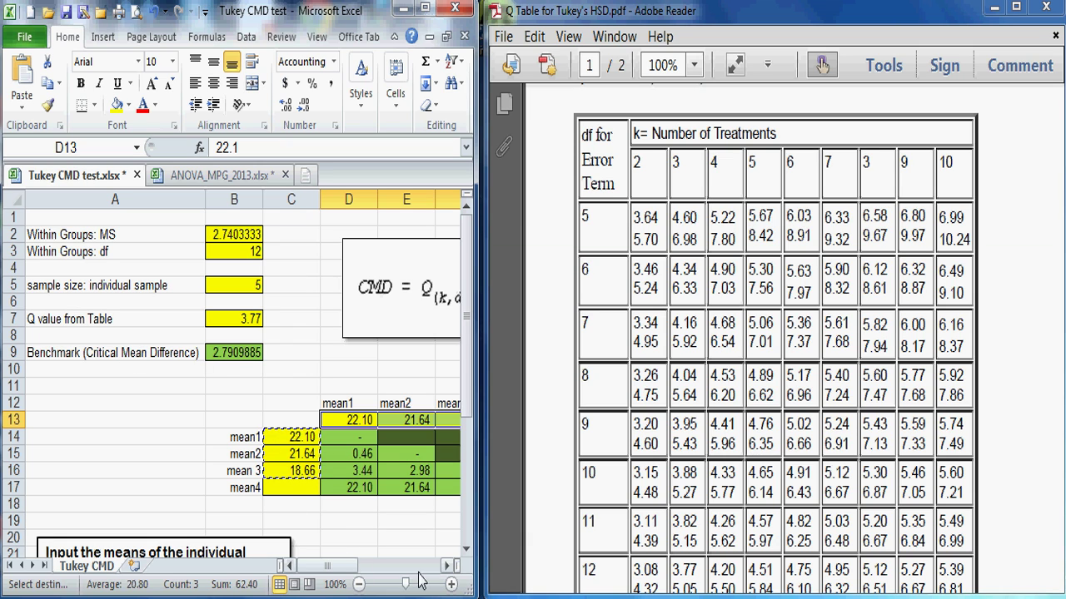
click(446, 567)
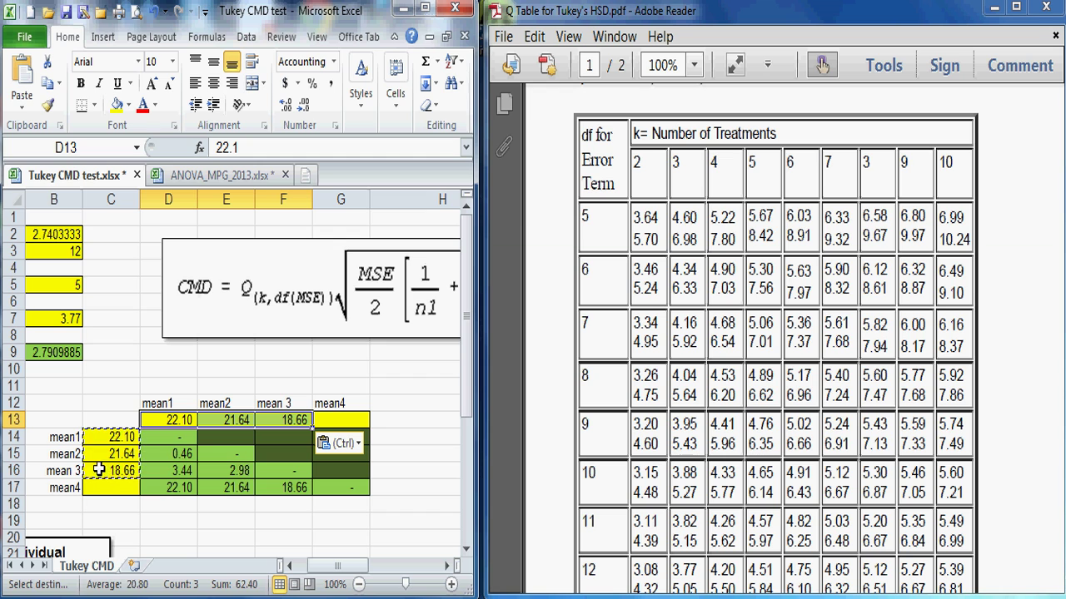
click(215, 176)
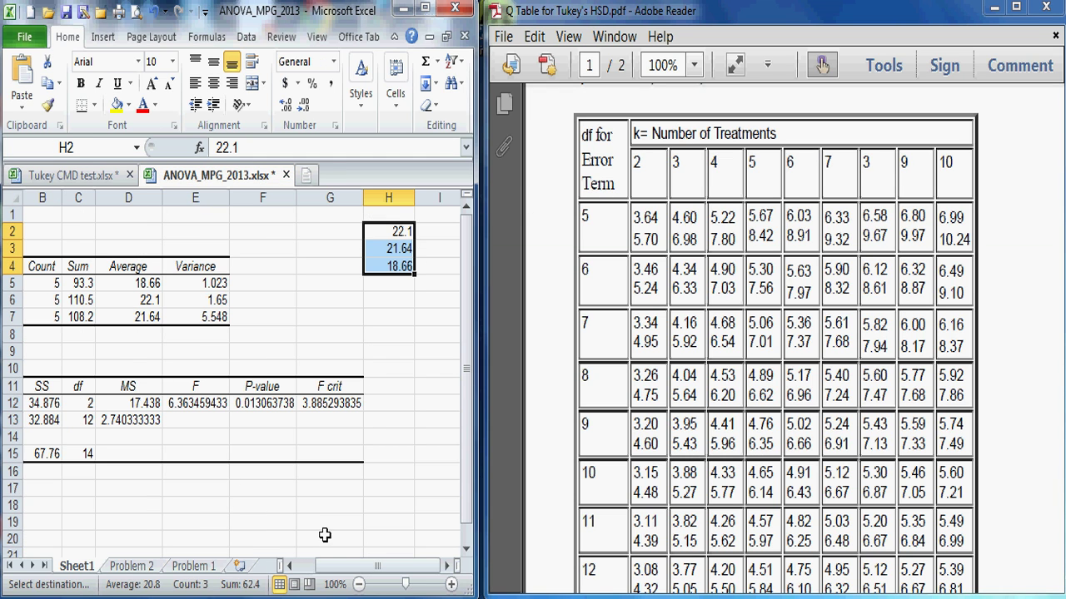
drag(340, 570, 320, 570)
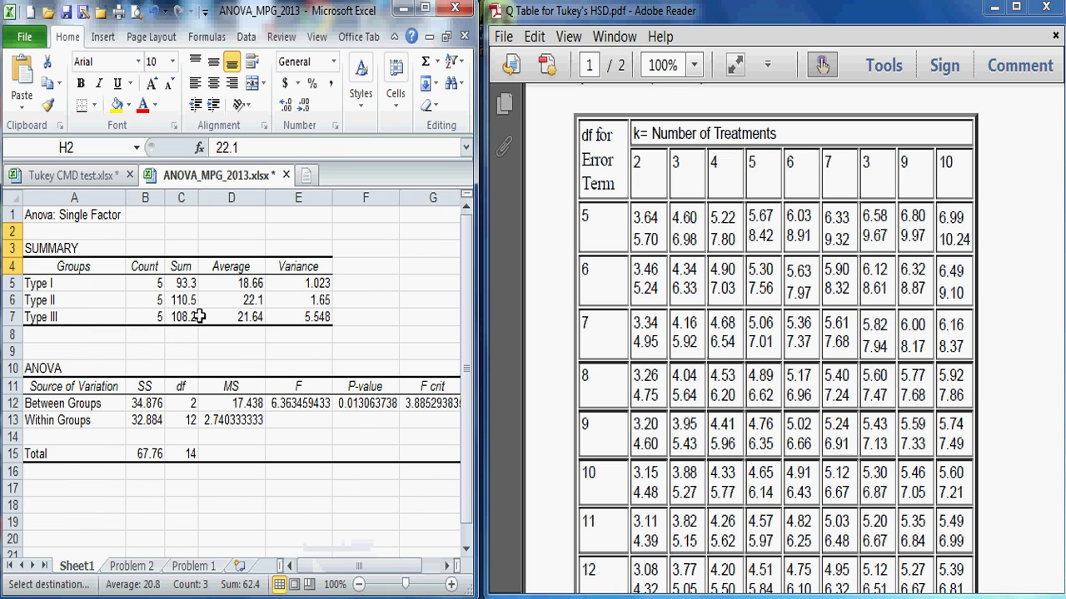